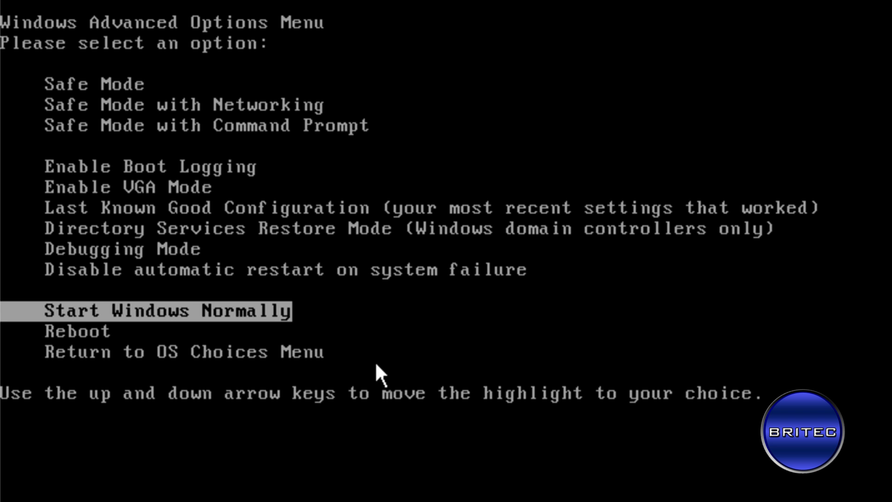
Step: Boot Windows XP in Safe Mode with Networking from the Advanced Options menu
key(Up)
key(Up)
key(Up)
key(Up)
key(Up)
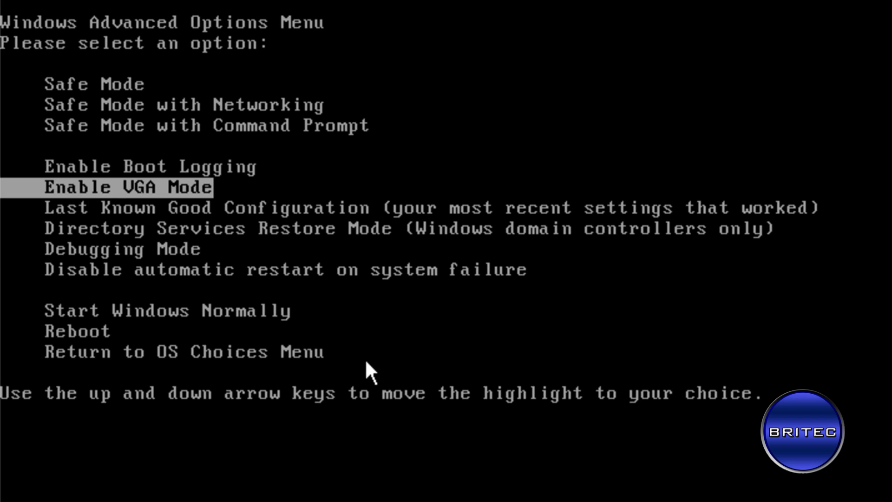
key(Up)
key(Up)
key(Up)
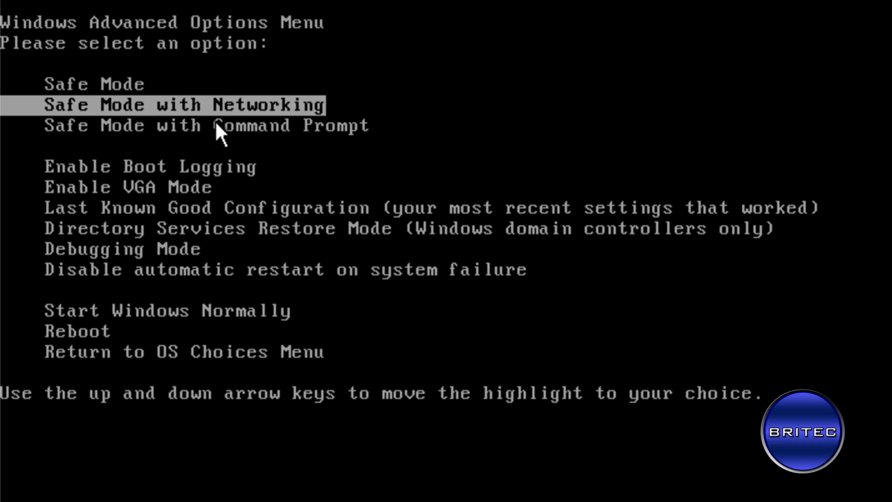
key(Return)
key(Return)
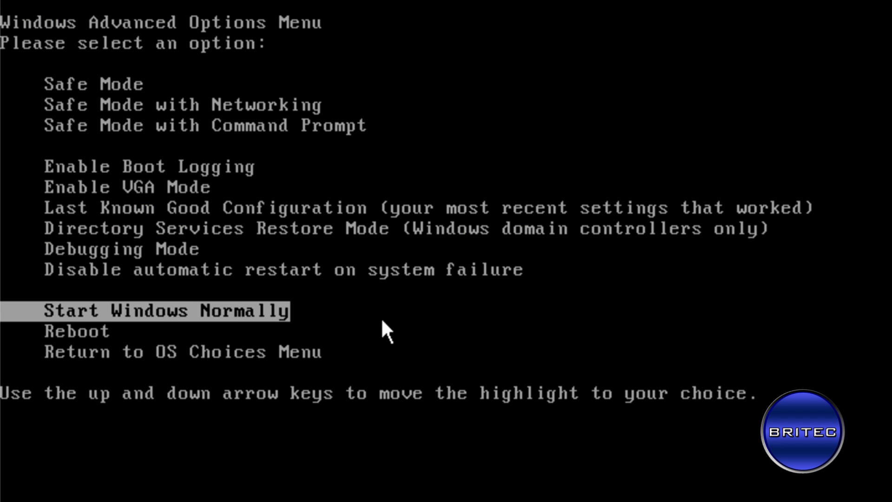
Step: Retry the boot in plain Safe Mode, then choose Safe Mode with Command Prompt
key(Up)
key(Up)
key(Up)
key(Up)
key(Up)
key(Up)
key(Up)
key(Up)
key(Up)
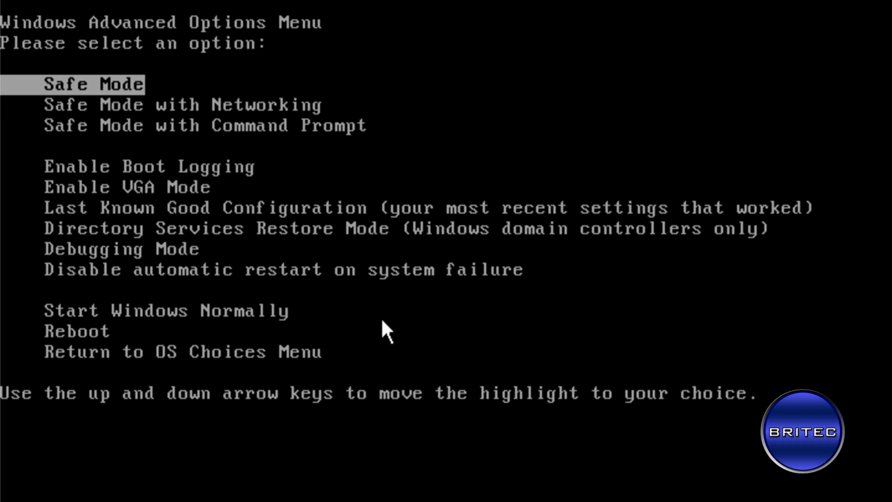
key(Return)
key(Return)
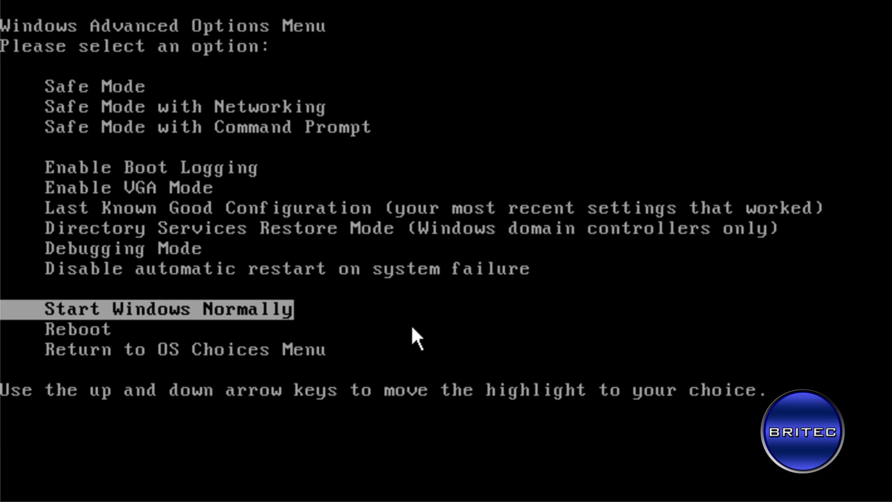
key(Up)
key(Up)
key(Up)
key(Up)
key(Up)
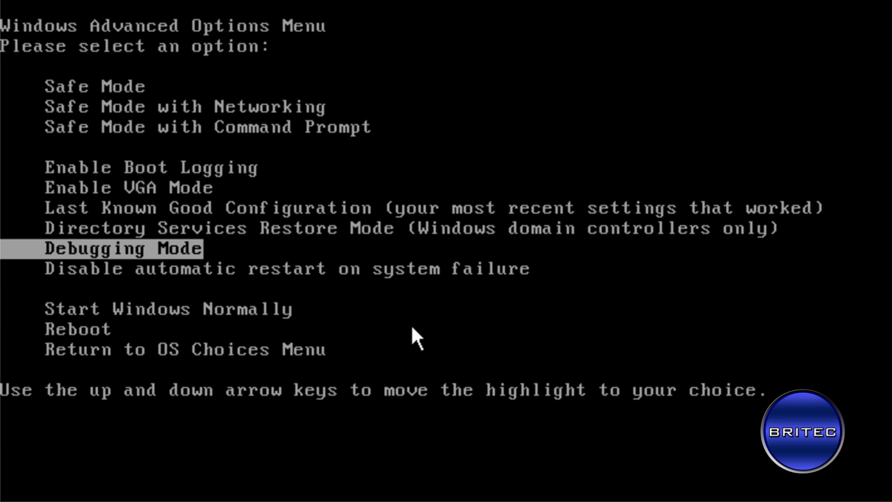
key(Up)
key(Up)
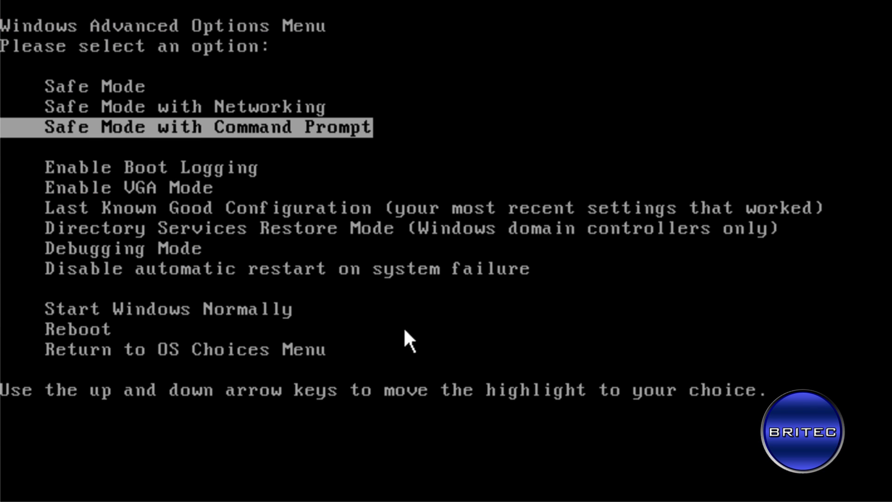
key(Return)
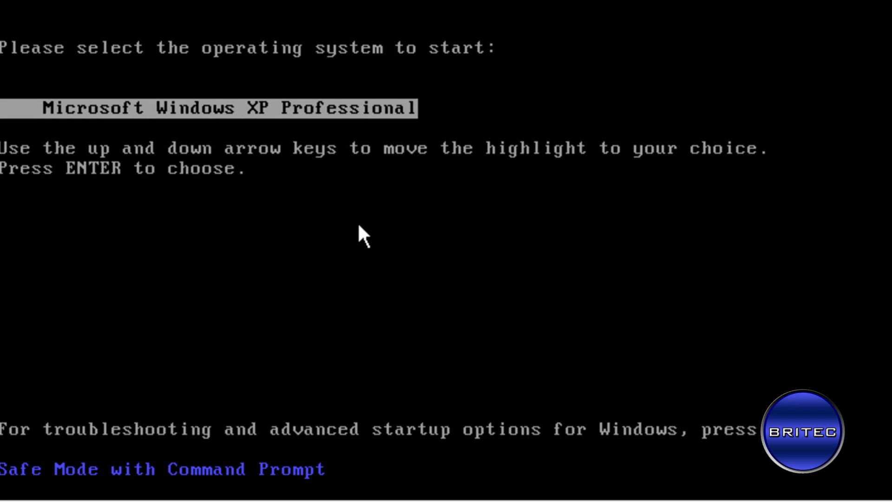
Step: Confirm the Safe Mode with Command Prompt boot, then accept the Kaspersky licence agreement with 1
key(Return)
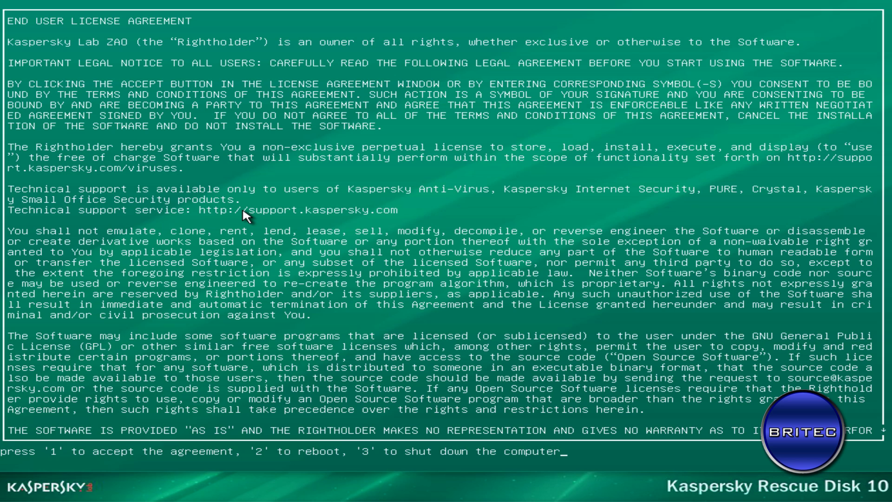
key(1)
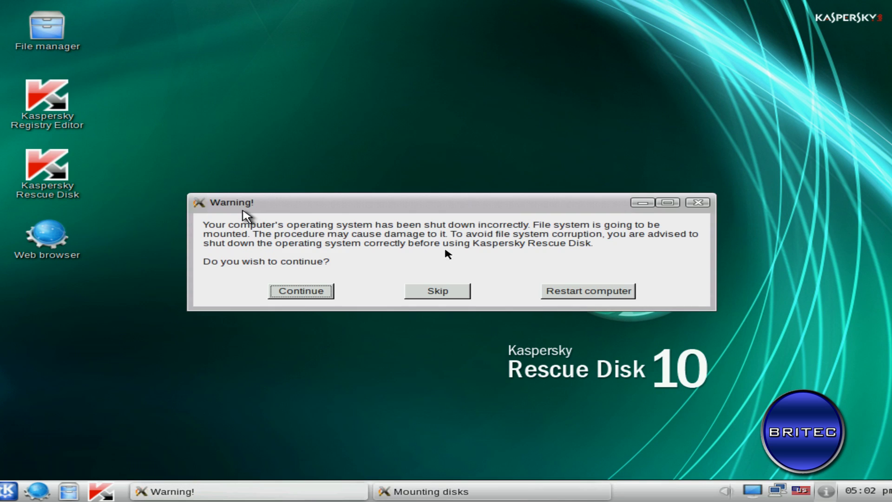
Step: Continue past the mount warning, check the Update Center databases, and exit the scanner
click(303, 292)
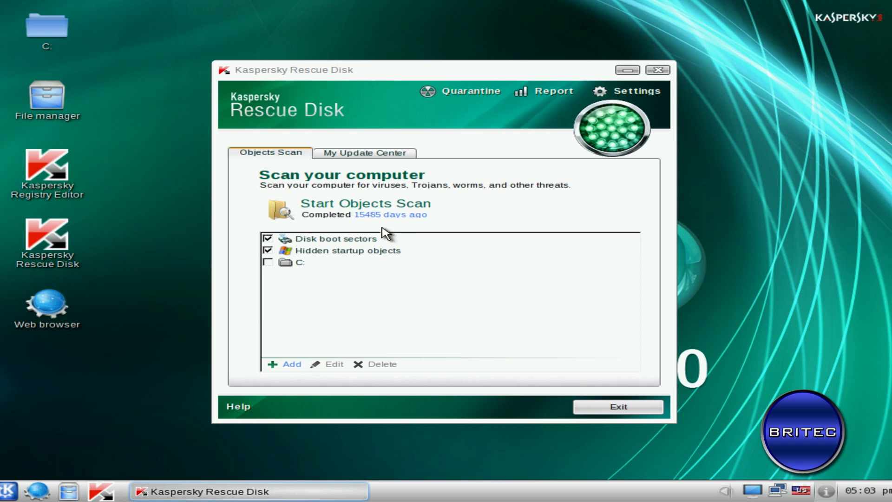
click(363, 155)
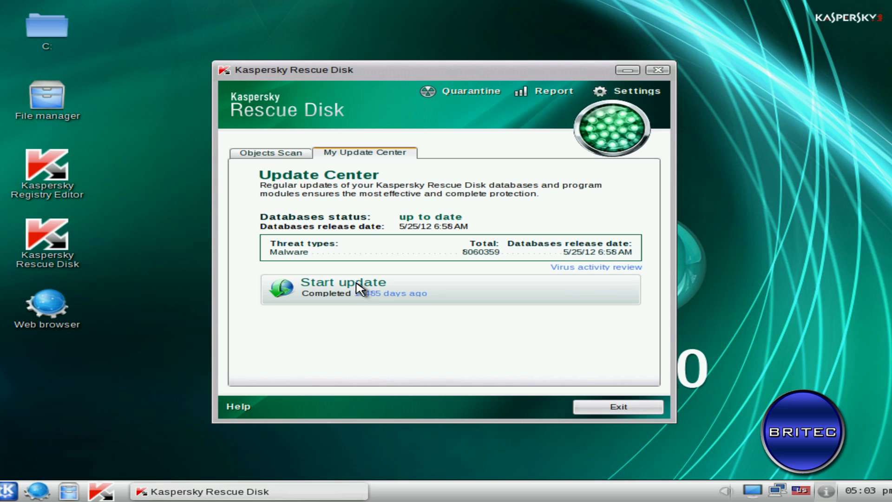
click(621, 410)
click(413, 269)
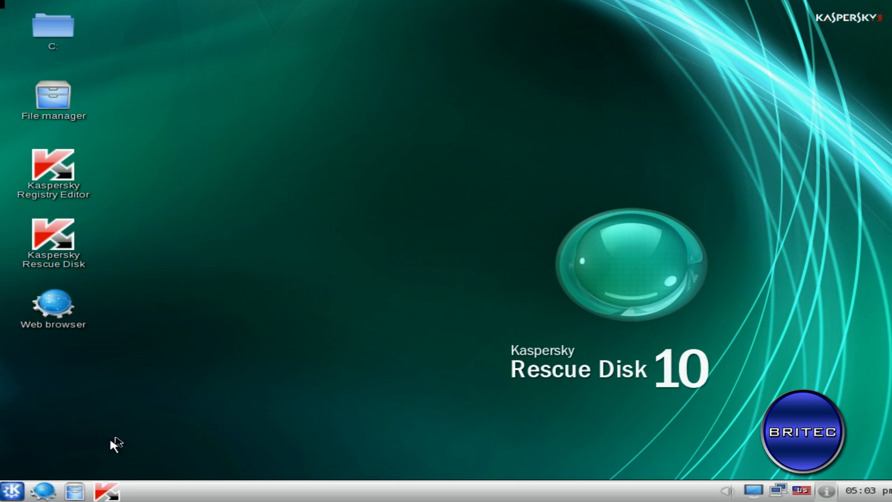
Step: Open a root terminal from the K menu and type 'windows' at the prompt
click(8, 490)
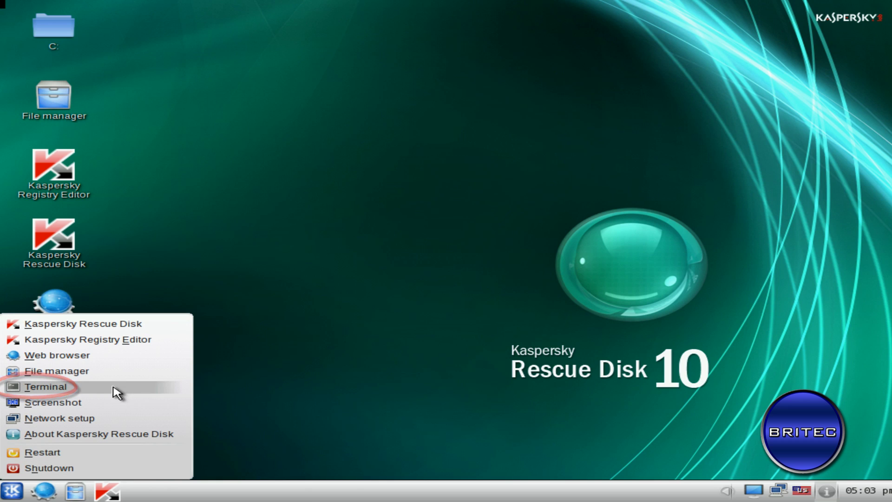
click(59, 391)
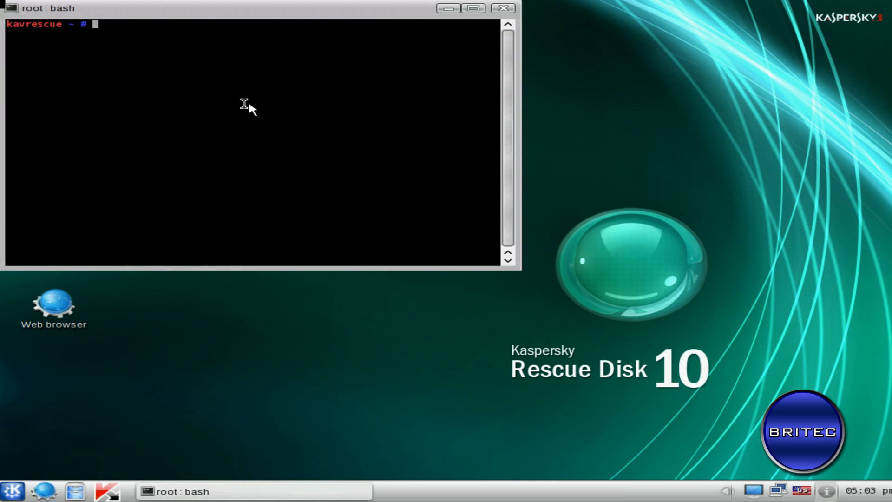
text(windows)
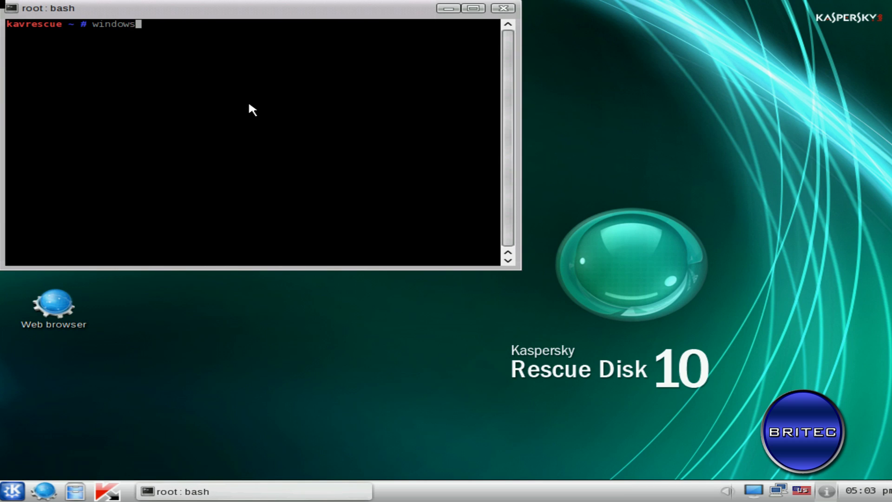
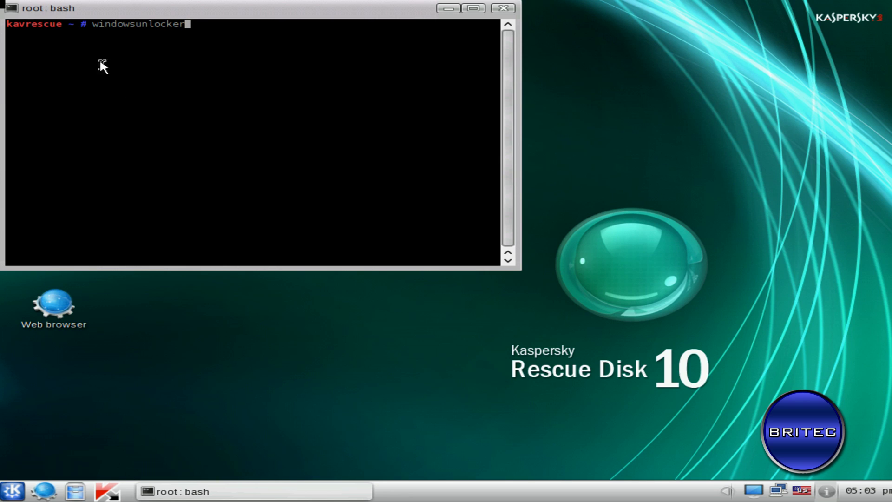
Step: Launch windowsunlocker from the root terminal and choose option 1, Unlock Windows
text(unlocker)
key(Return)
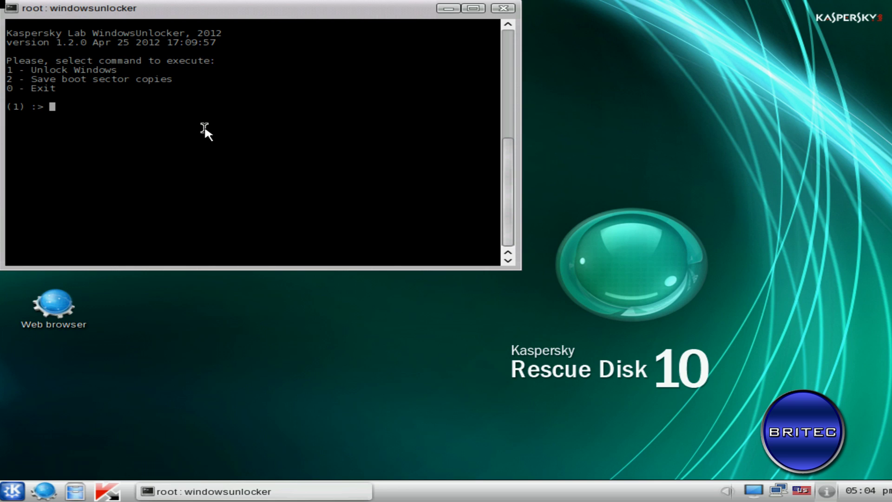
text(1)
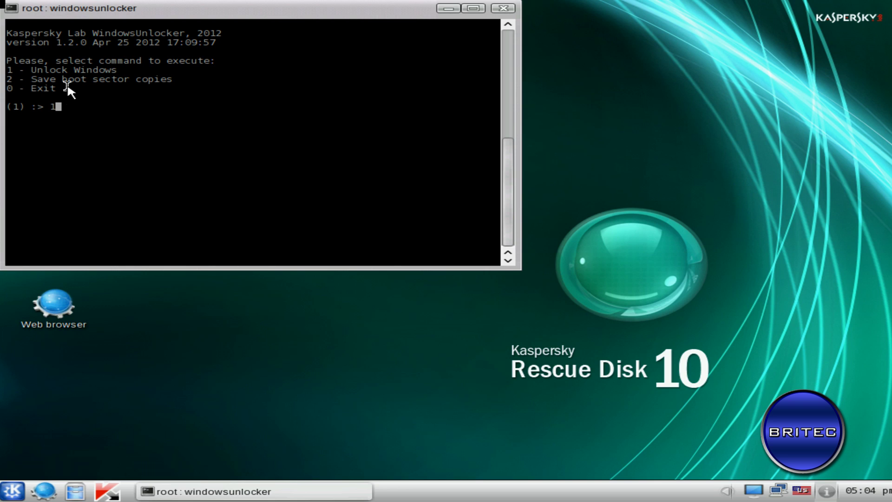
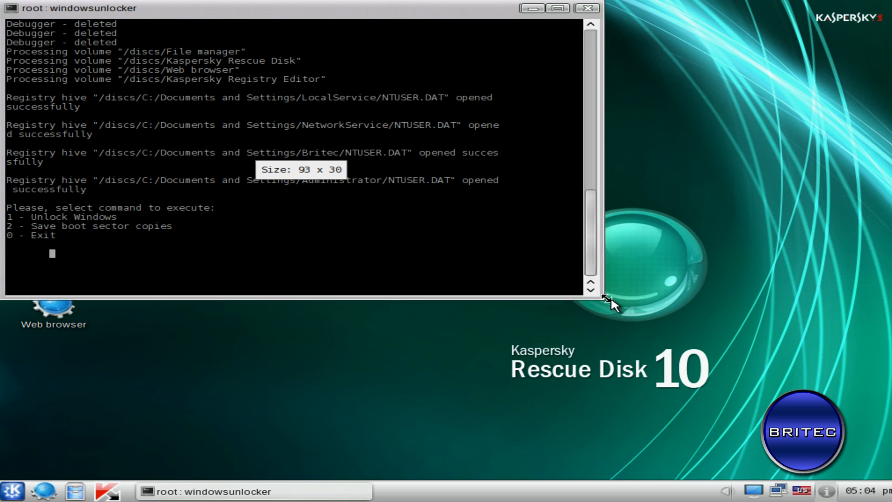
Step: Widen the WindowsUnlocker terminal to 97 columns and scroll back up to the Userinit restoration lines
drag(607, 298, 626, 305)
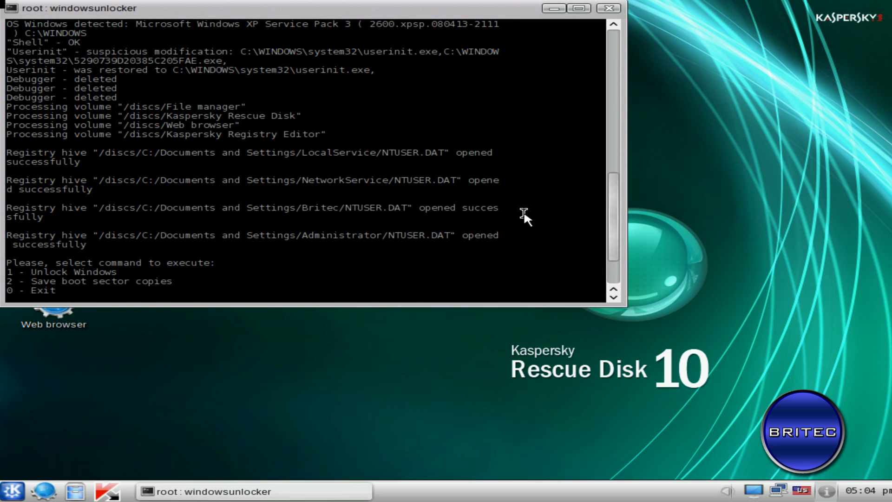
scroll(523, 210, up, 2)
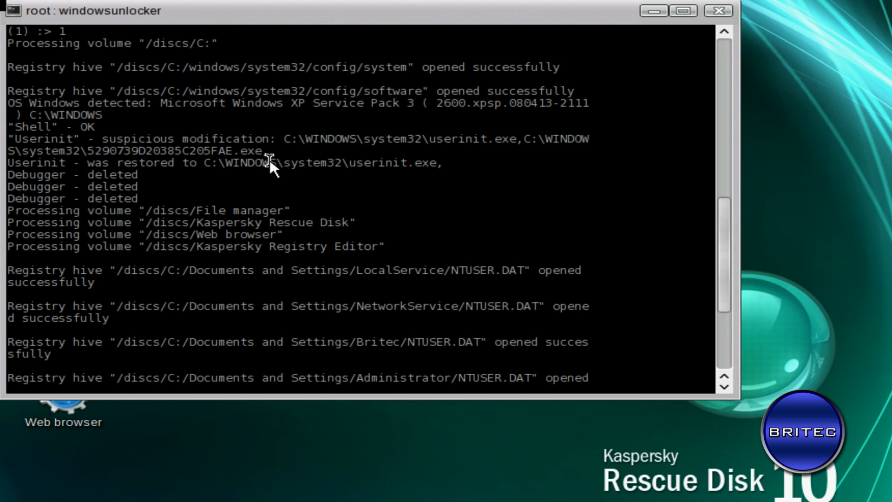
Step: Select the malicious C:\WINDOWS\system32\5290739D20385C205FAE.exe path added to Userinit
drag(247, 152, 524, 139)
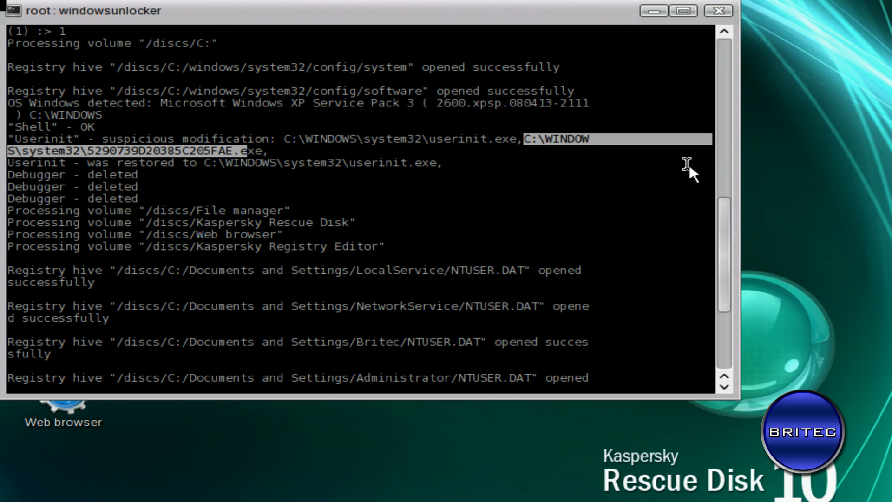
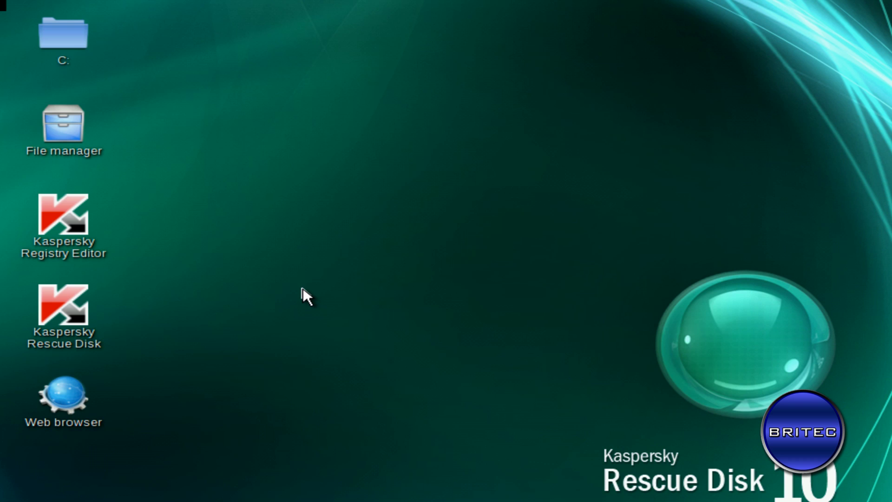
Step: Launch Kaspersky Registry Editor and expand HKEY_LOCAL_MACHINE\SOFTWARE\Microsoft
click(75, 220)
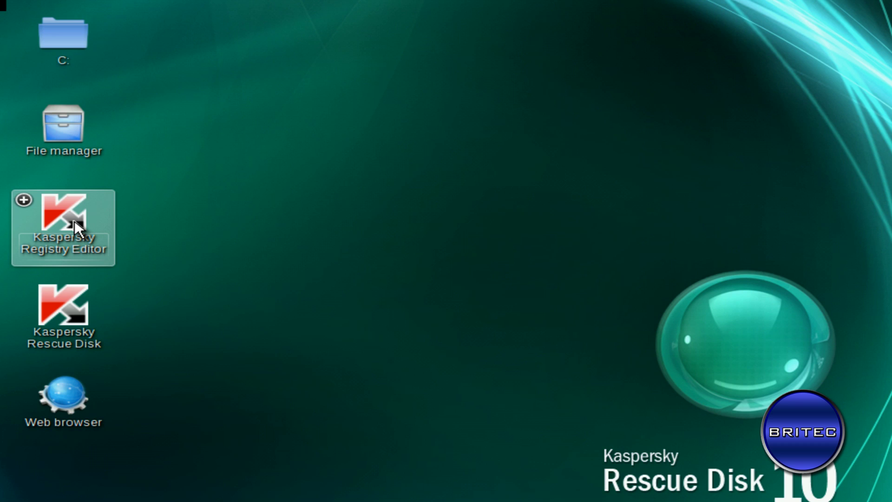
double_click(75, 219)
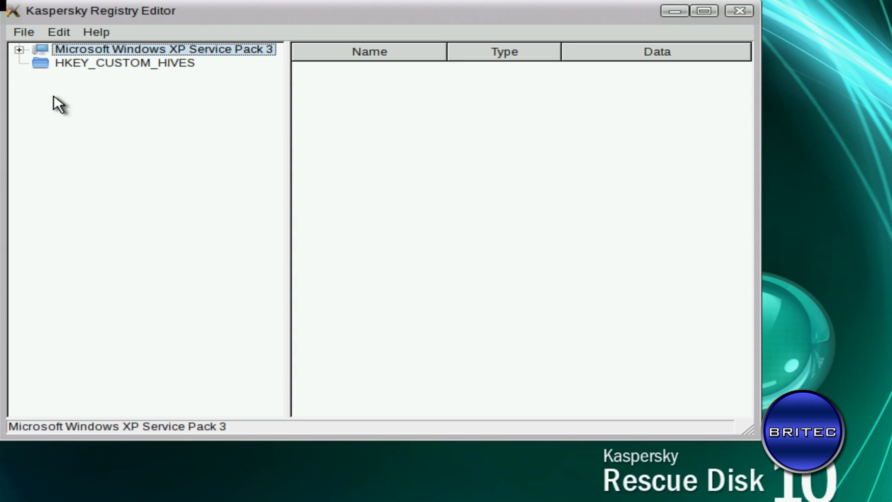
click(18, 50)
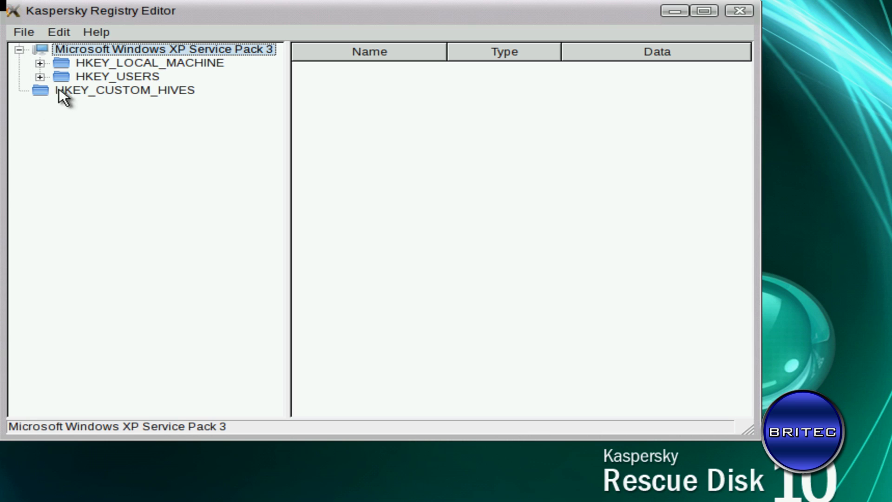
click(40, 63)
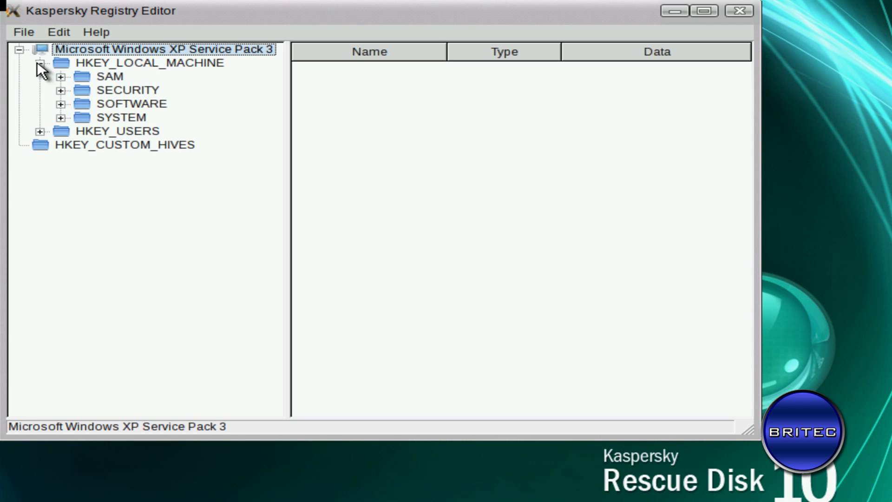
click(60, 103)
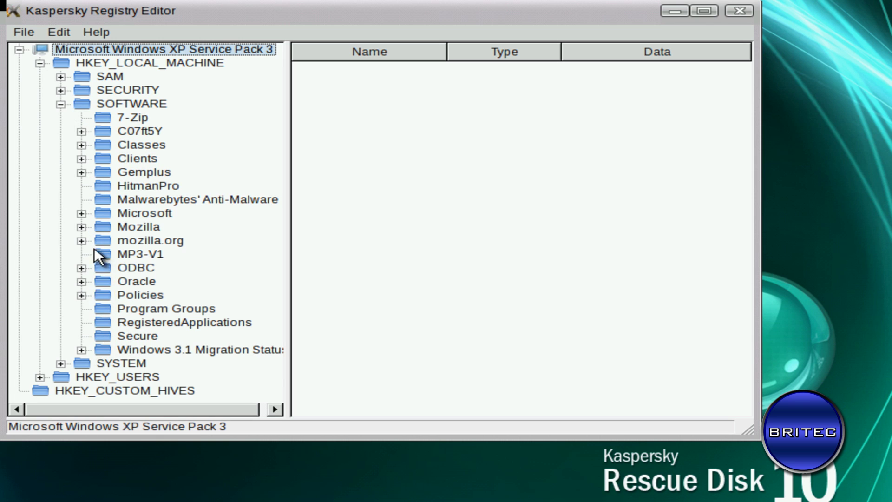
click(82, 214)
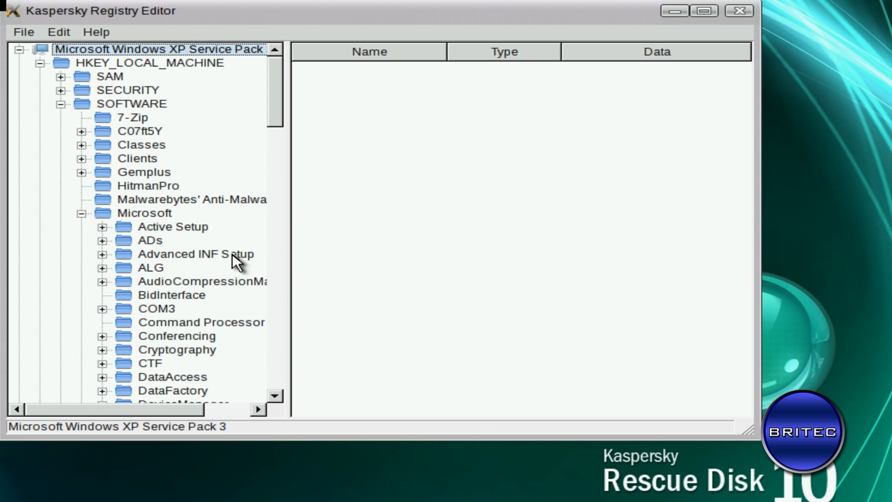
drag(275, 109, 268, 336)
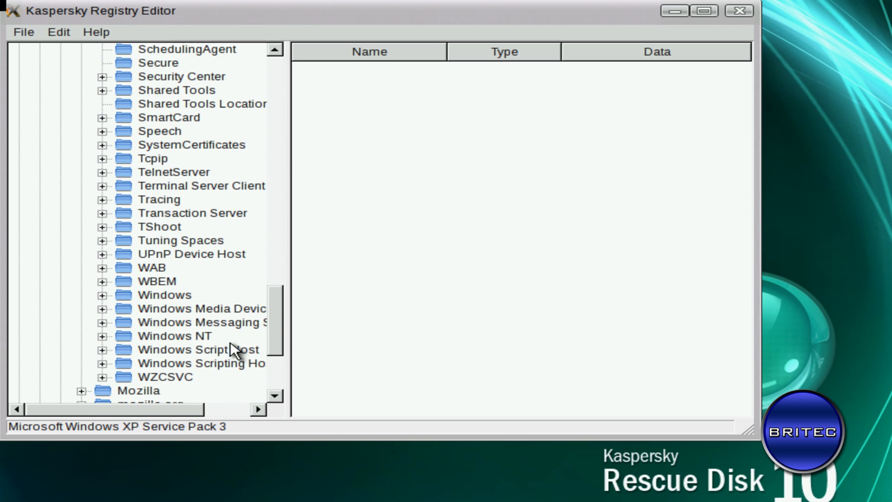
Step: Open Windows\CurrentVersion\policies\system and widen the Name column to read DisableRegedit and DisableTaskMgr
click(103, 295)
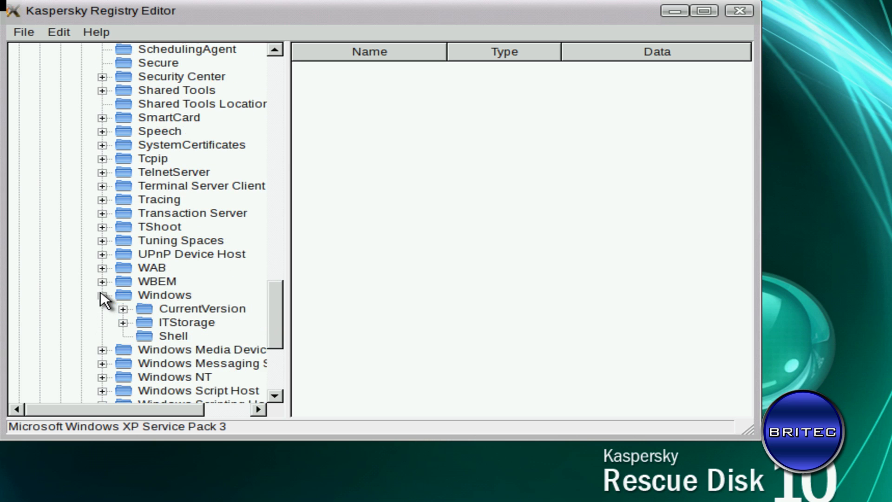
click(122, 309)
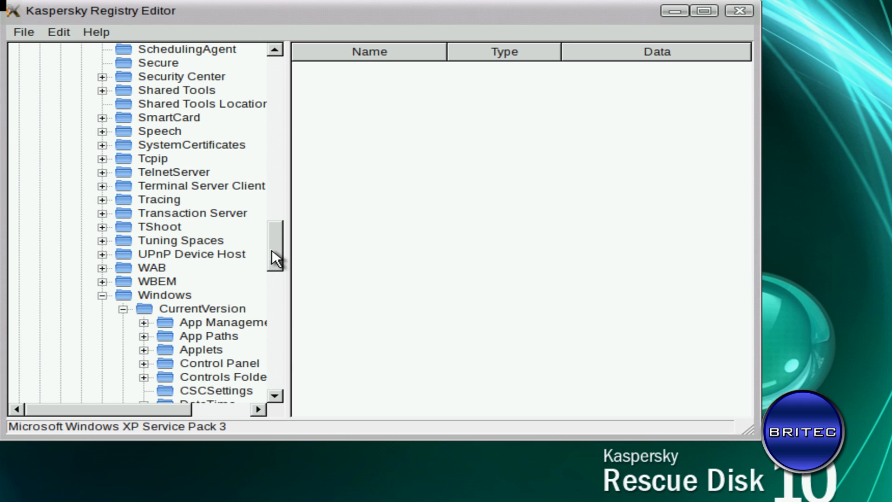
drag(272, 252, 267, 294)
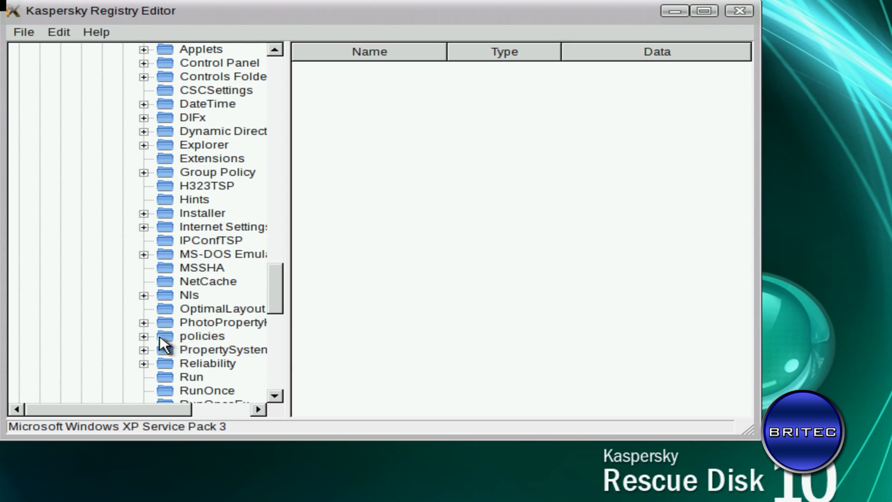
click(144, 336)
click(179, 336)
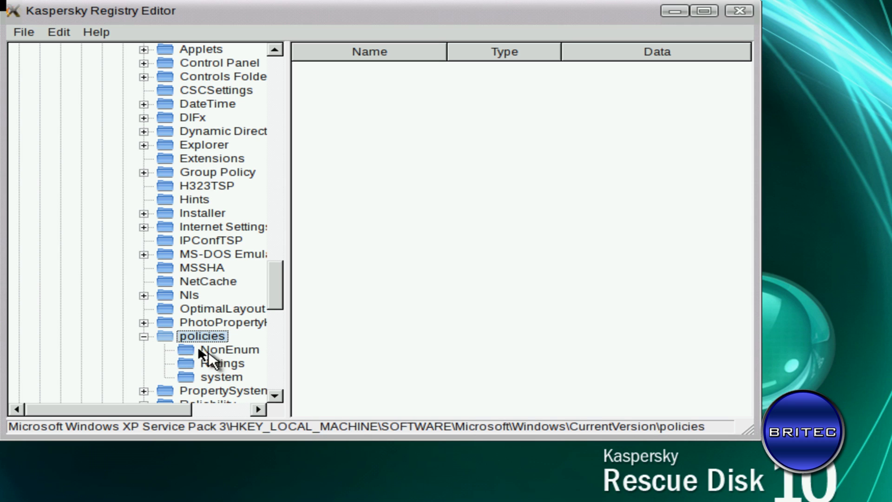
click(221, 377)
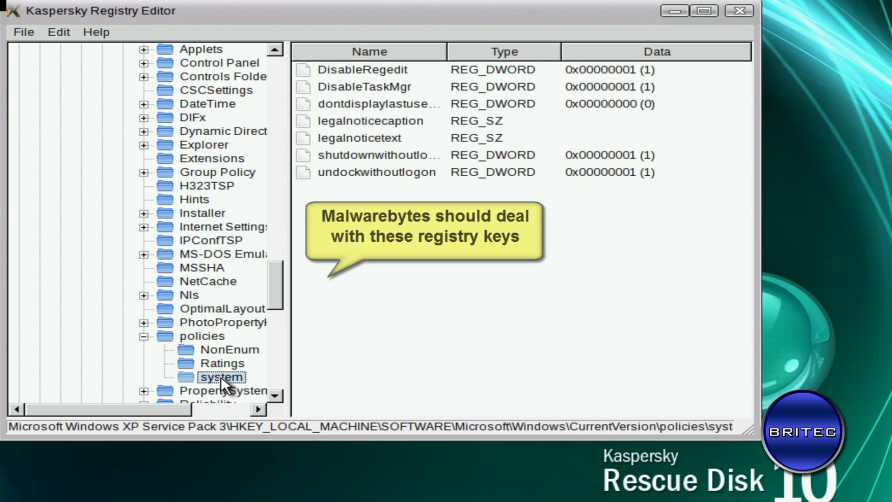
drag(448, 52, 503, 57)
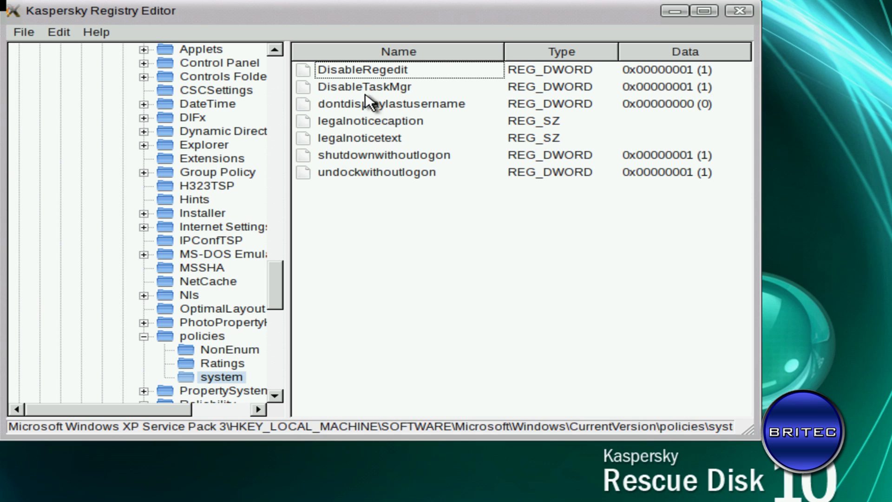
Step: Delete the DisableRegedit and DisableTaskMgr values, confirming each deletion
click(357, 68)
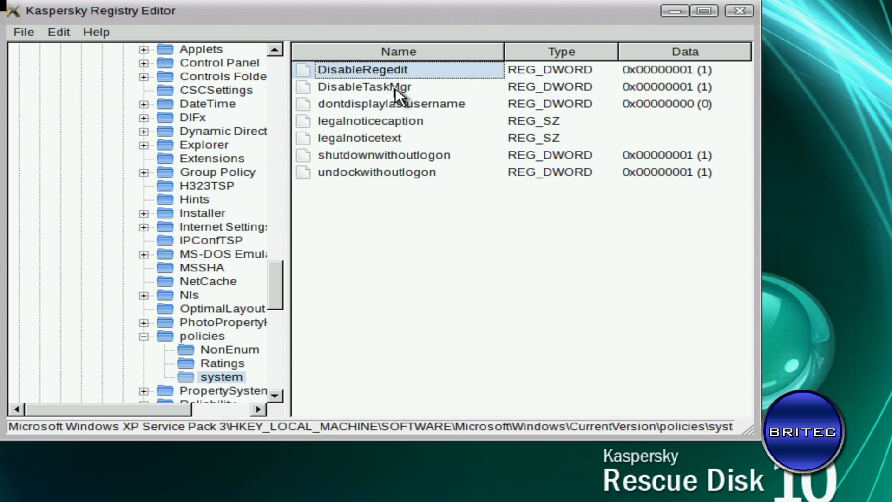
key(Delete)
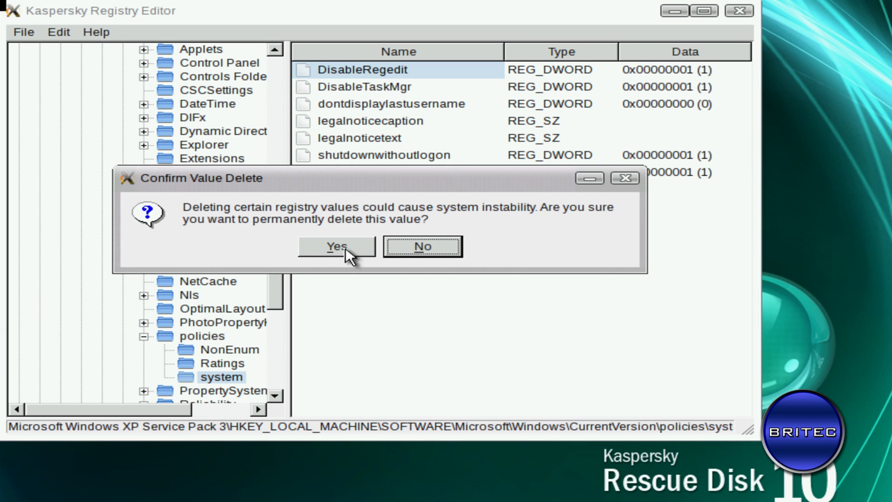
click(345, 246)
key(Delete)
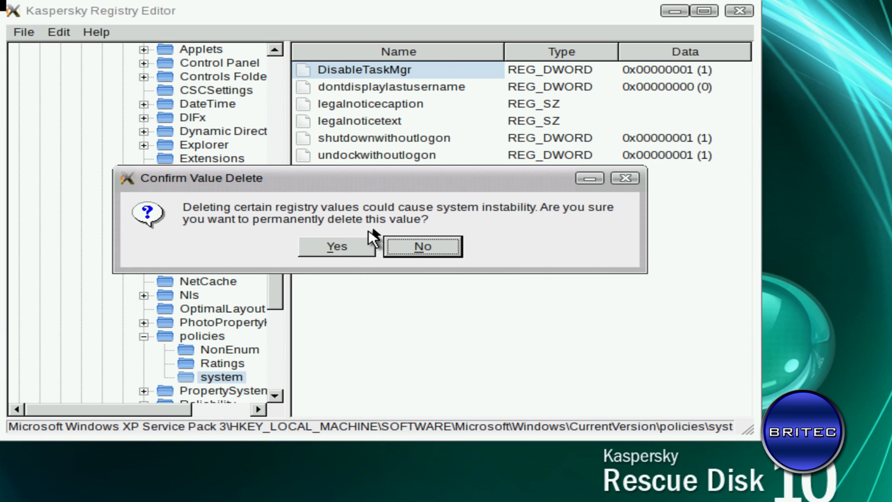
click(354, 245)
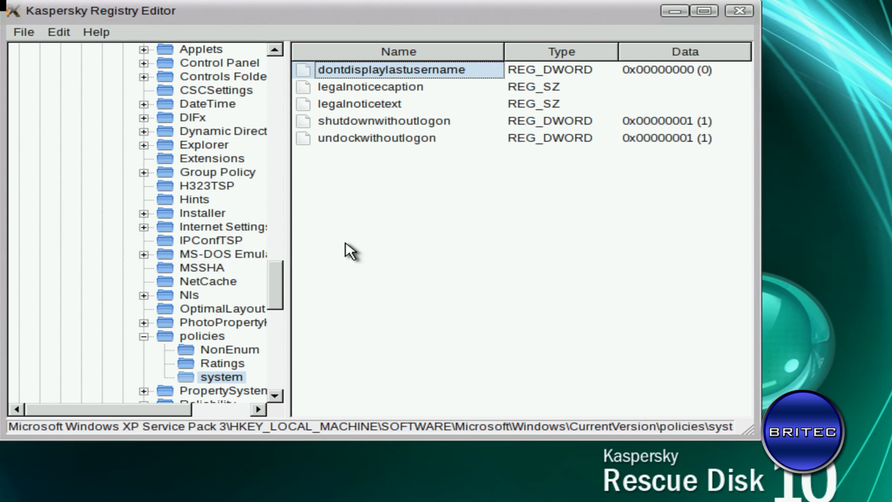
Step: Check the startup entries in the Run key, then collapse the Windows key
click(144, 336)
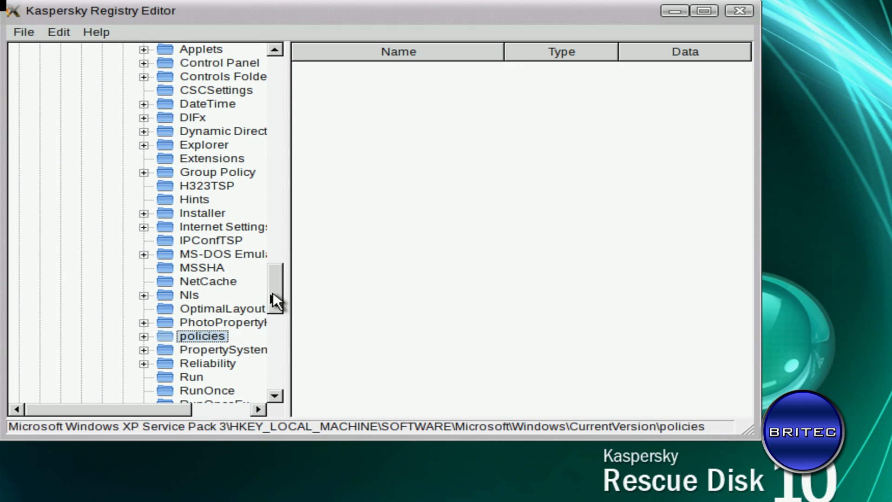
click(186, 377)
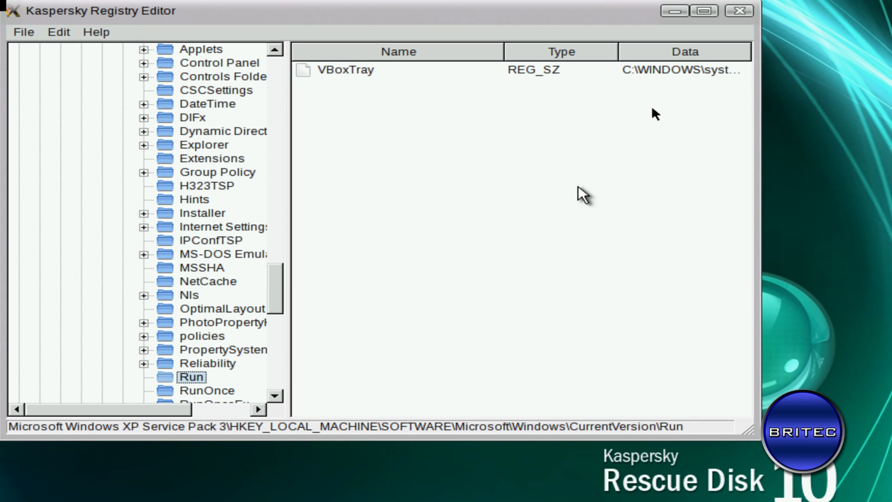
drag(278, 289, 286, 263)
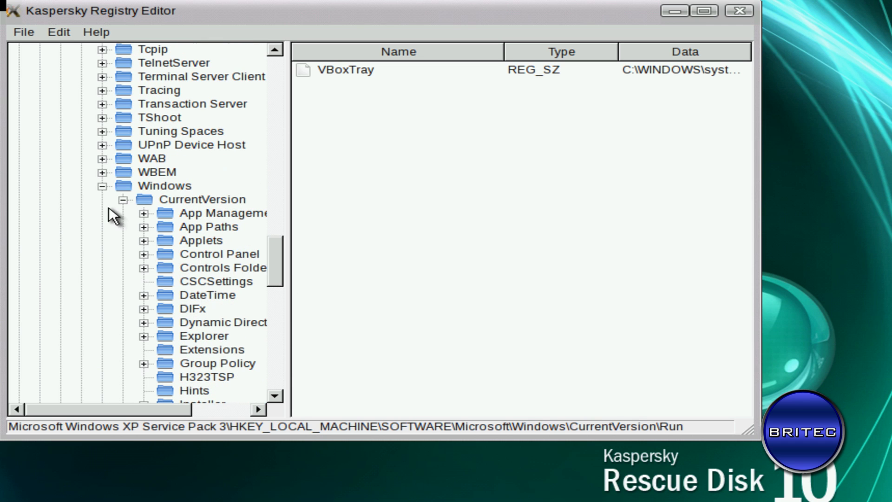
click(102, 186)
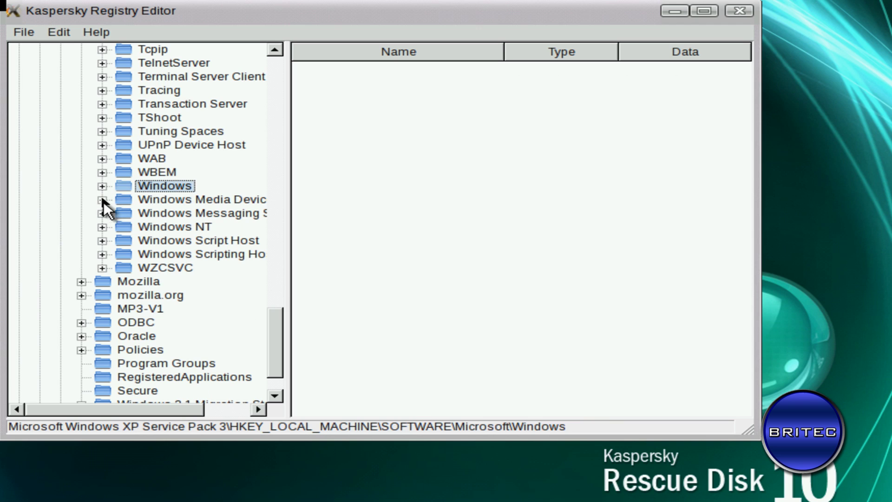
Step: Verify Winlogon's Userinit reads C:\WINDOWS\system32\userinit.exe without changing it, then close the registry editor
click(103, 226)
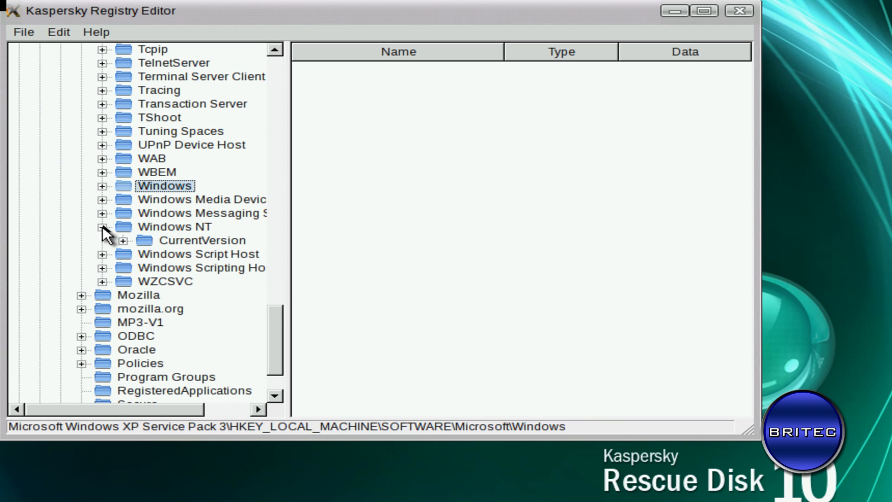
click(123, 240)
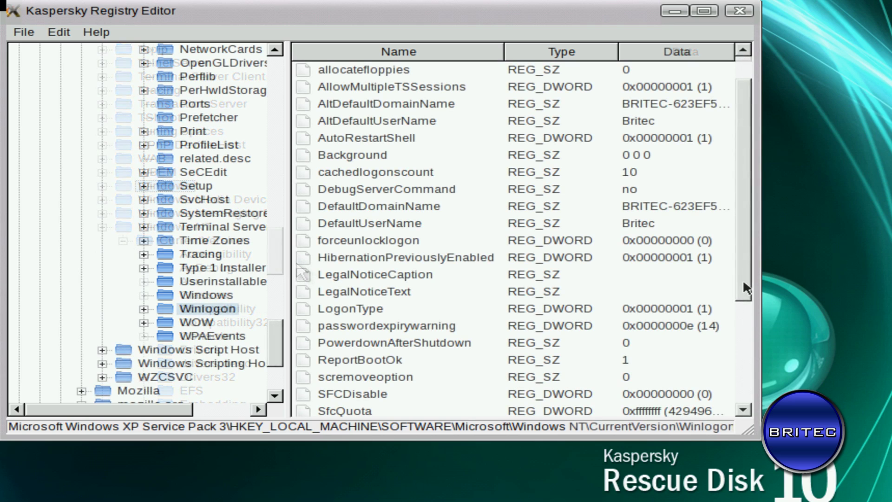
drag(744, 281, 736, 356)
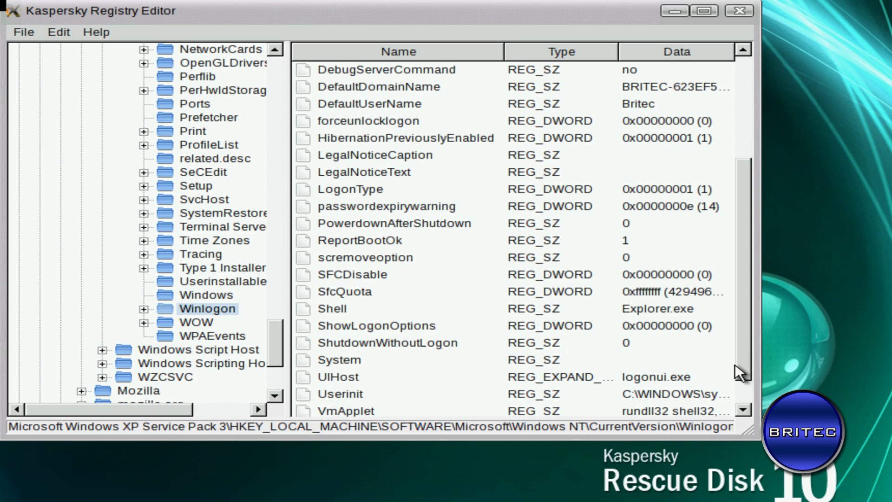
double_click(342, 394)
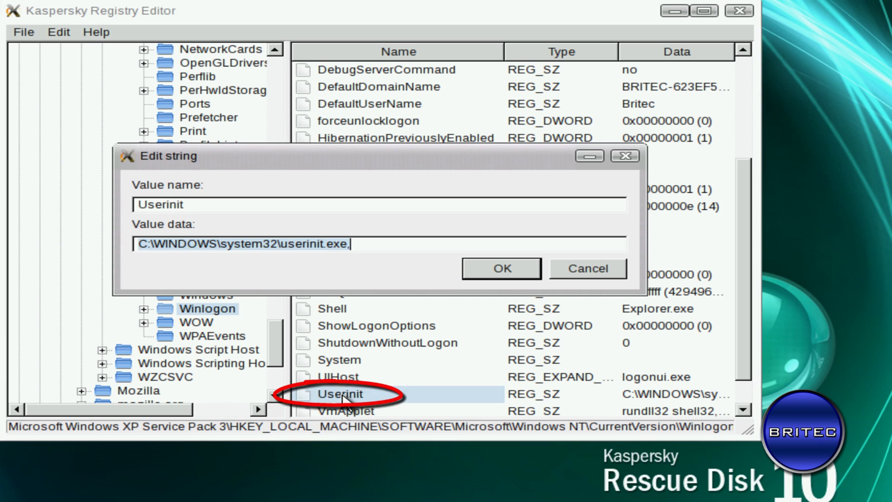
click(365, 243)
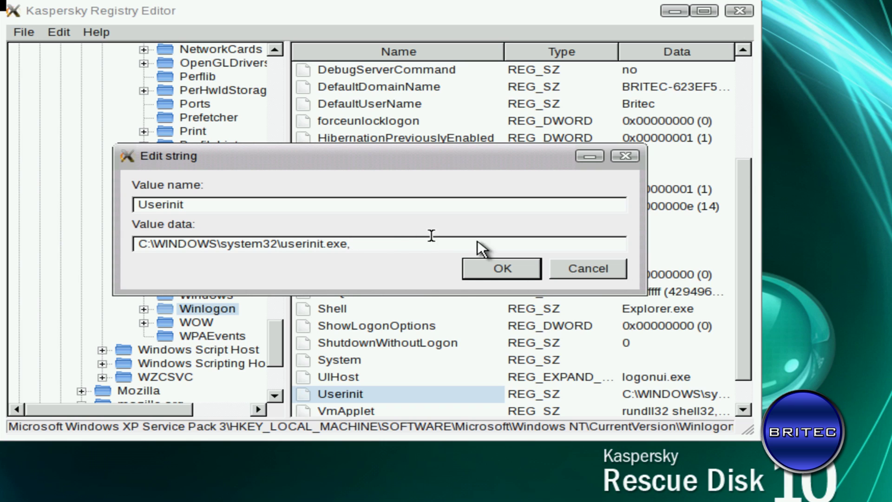
click(591, 272)
click(739, 11)
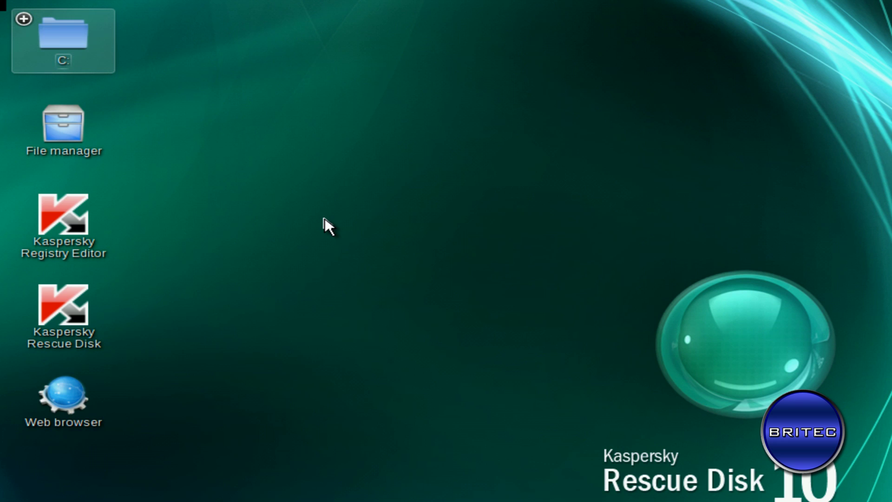
Step: Browse to C:\WINDOWS\system32 and inspect the properties of 5290739D20385C205FAE.exe
click(67, 38)
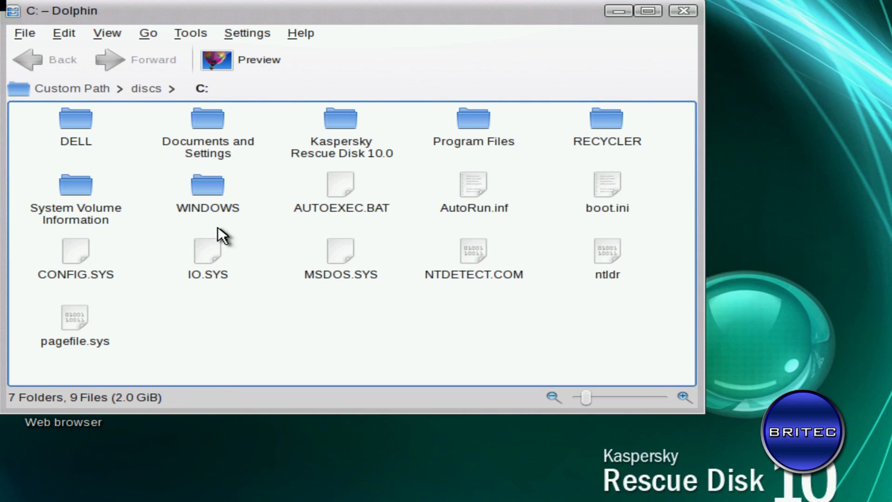
click(211, 193)
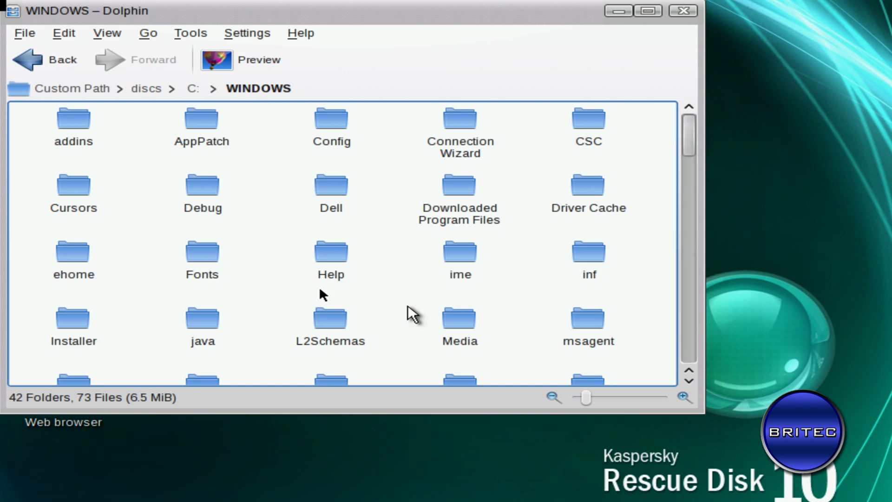
drag(692, 133, 683, 204)
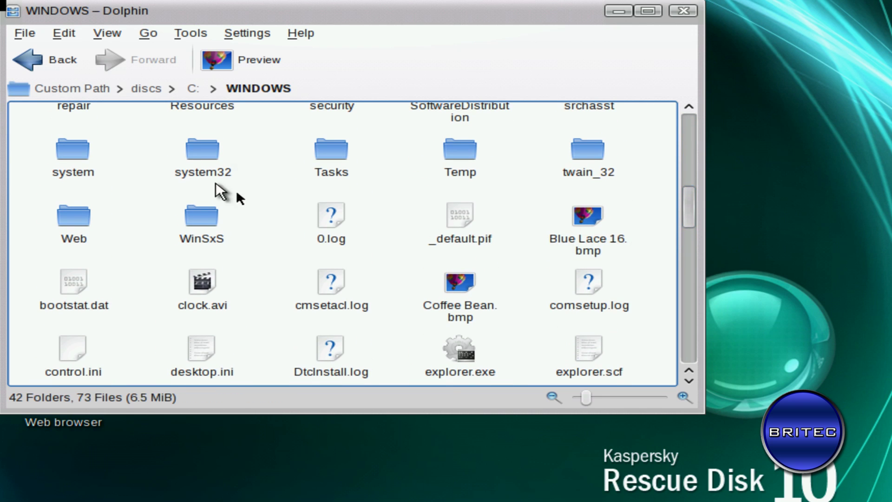
click(193, 157)
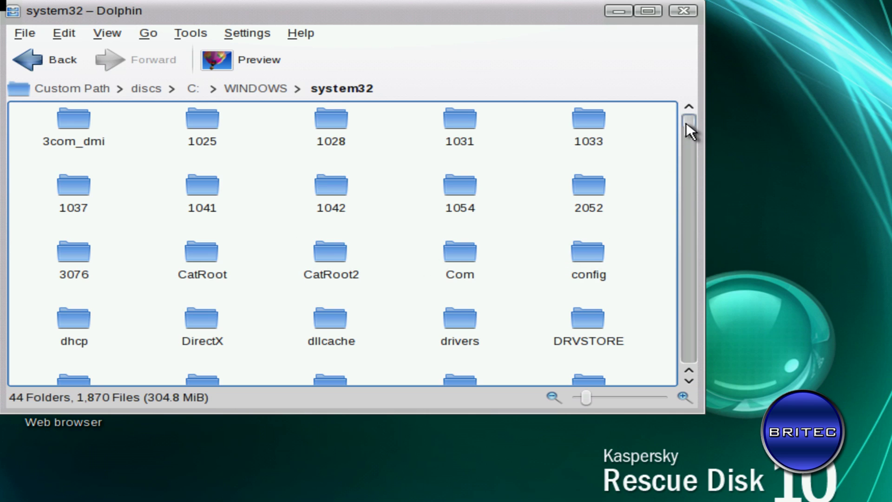
drag(687, 120, 686, 126)
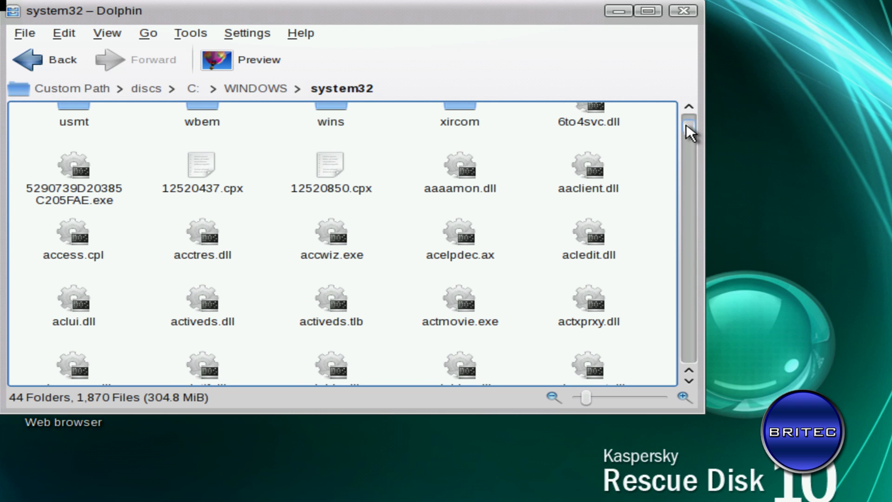
drag(687, 124, 687, 122)
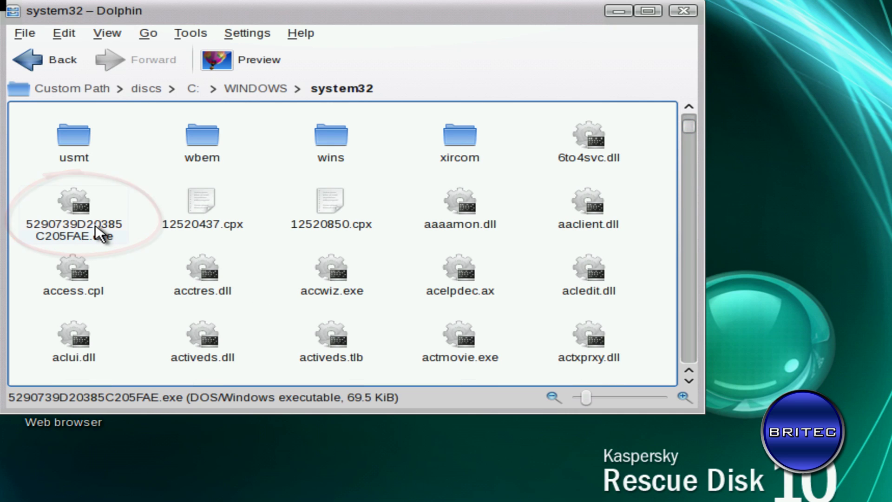
right_click(72, 224)
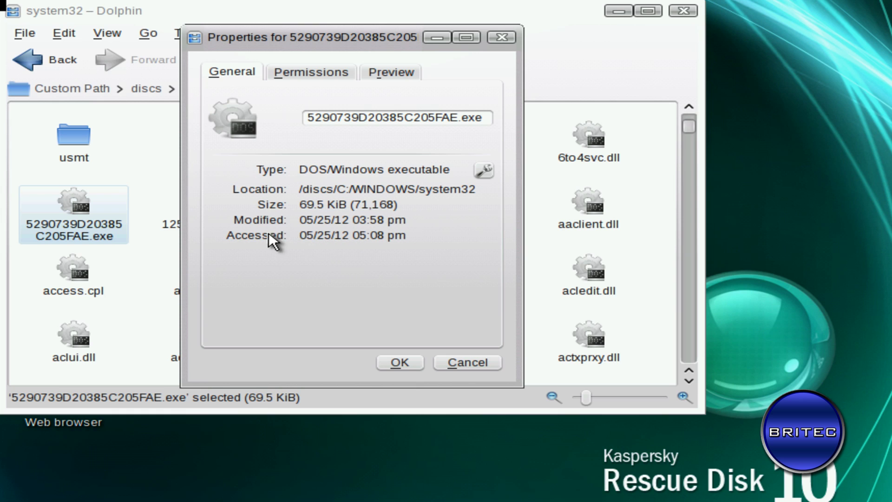
click(462, 363)
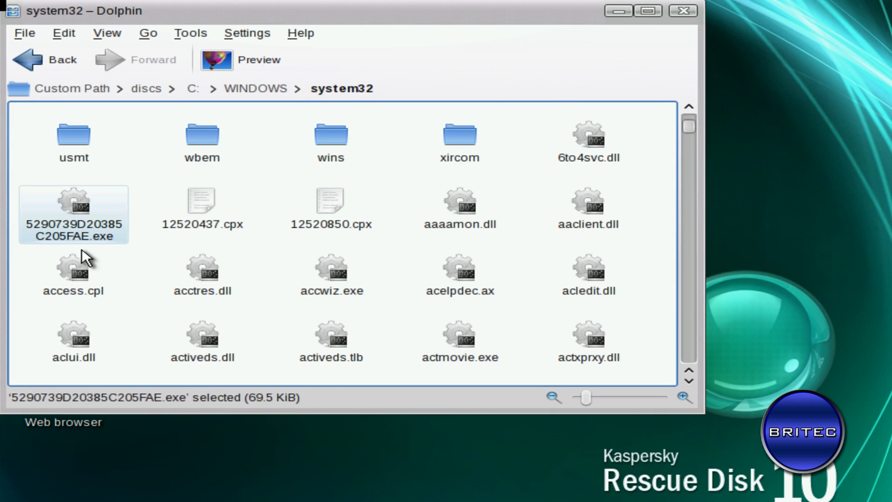
Step: Sort system32 by date and scroll to the end of the file list
drag(689, 126, 691, 146)
click(107, 33)
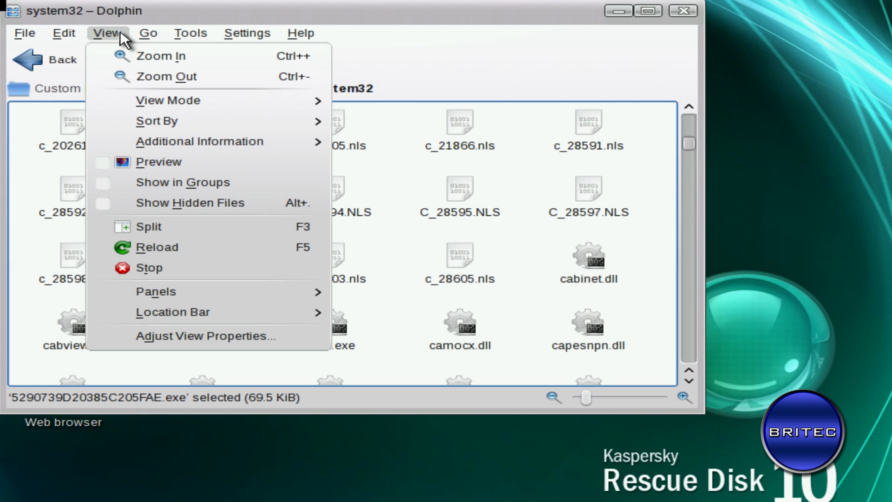
mouse_move(165, 124)
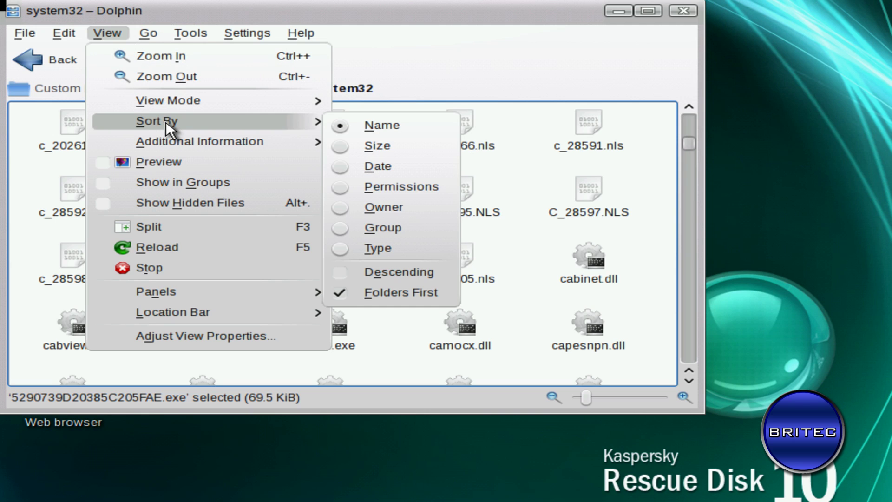
click(382, 168)
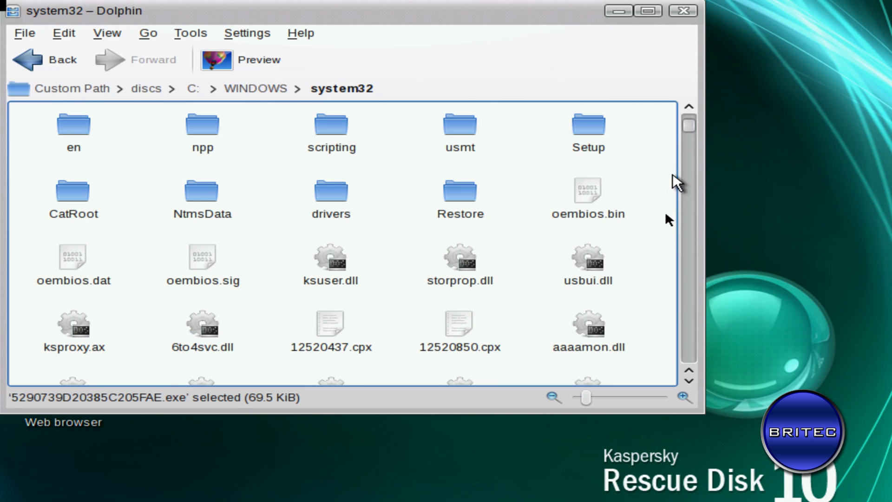
drag(687, 121, 673, 370)
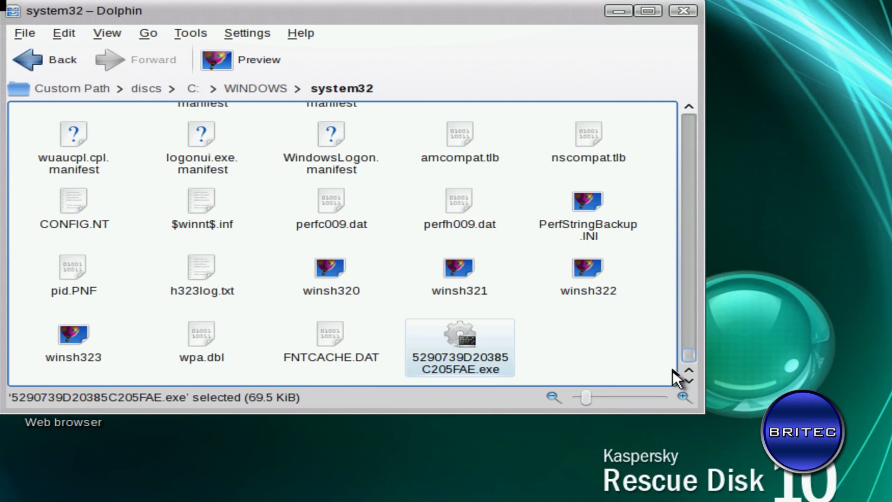
Step: Move 5290739D20385C205FAE.exe to the Trash and close Dolphin
right_click(462, 365)
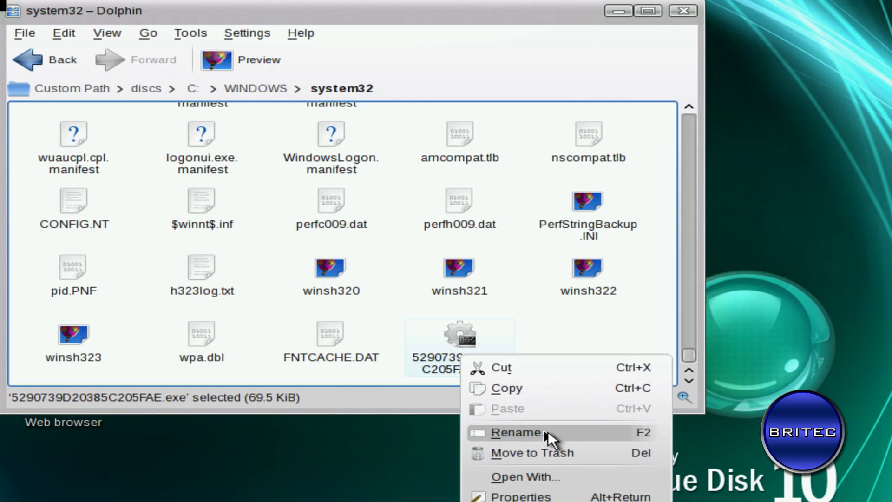
click(450, 334)
right_click(451, 334)
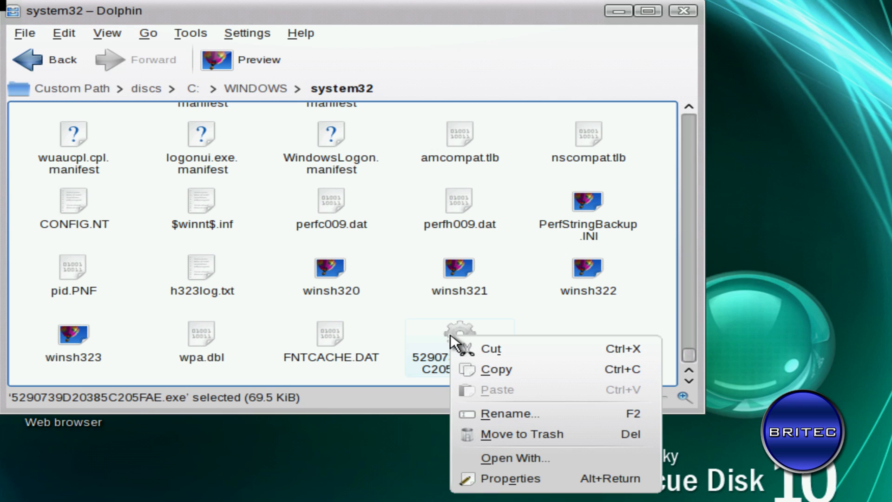
click(489, 433)
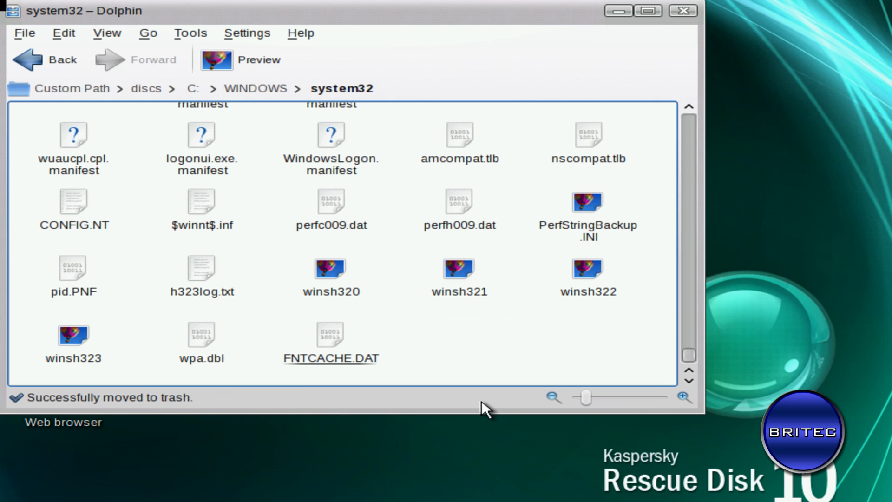
click(684, 11)
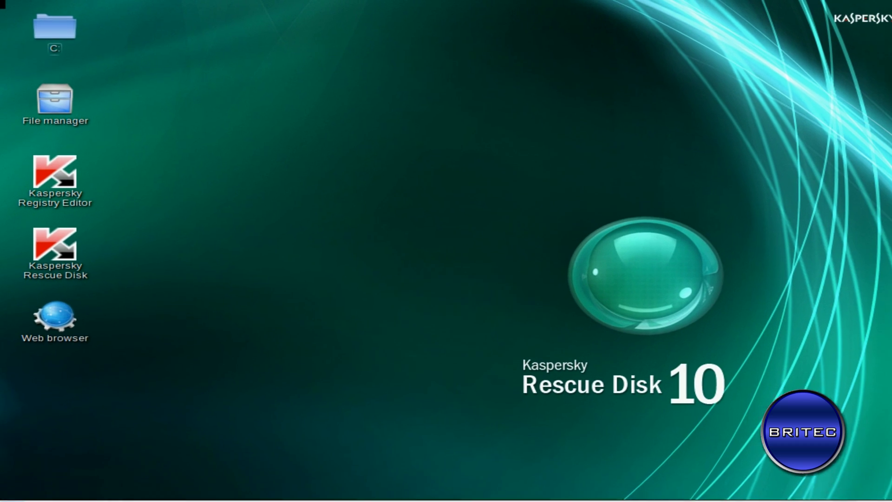
Step: Restart the computer from the K menu so it boots into Windows XP
click(11, 492)
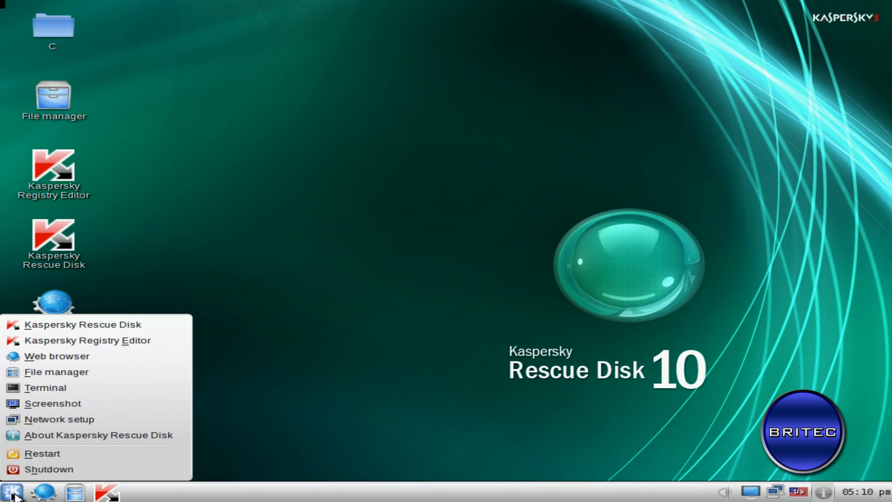
click(60, 455)
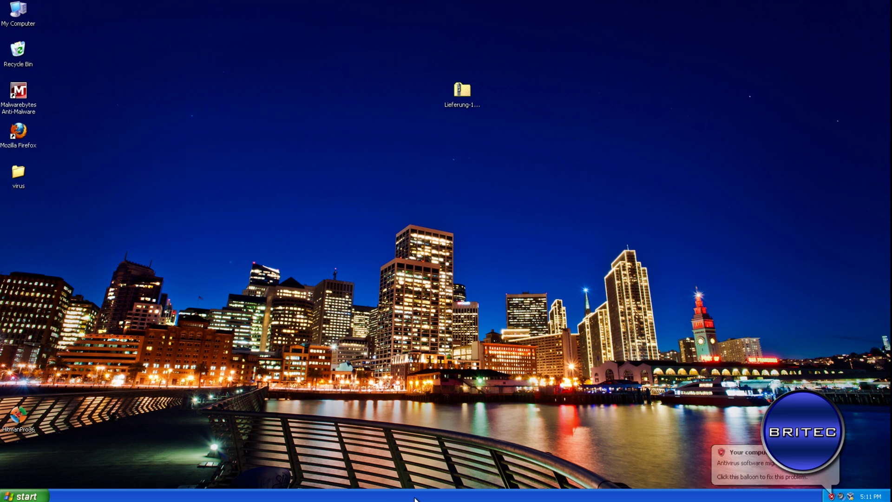
Step: Launch Malwarebytes Anti-Malware and confirm its malware database is the latest version
double_click(20, 91)
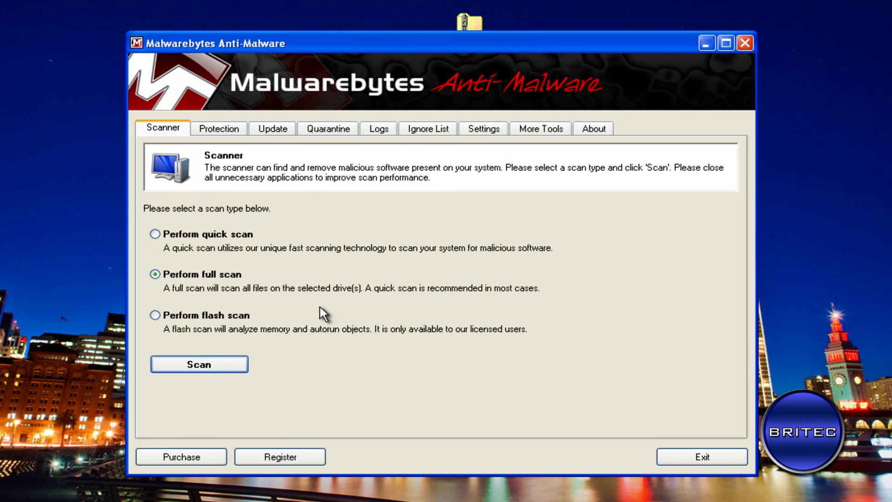
click(274, 128)
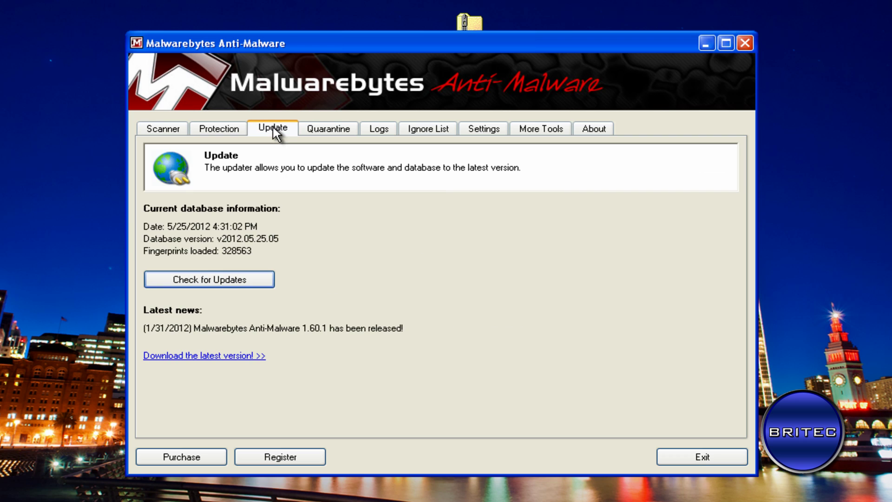
click(200, 278)
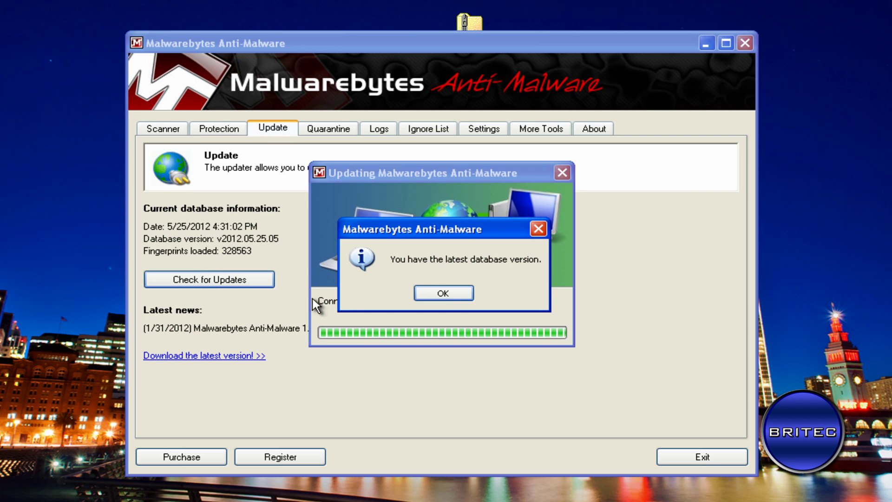
click(442, 293)
Step: Run a full scan of drive C:\
click(167, 133)
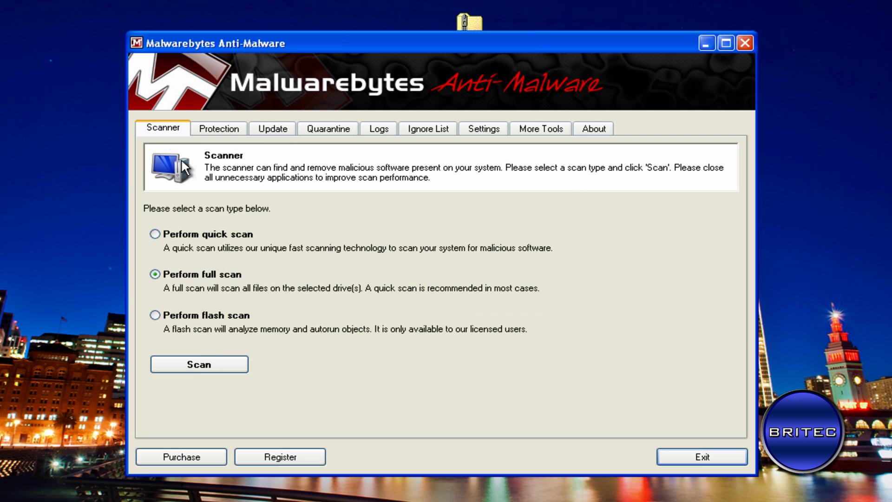
click(196, 367)
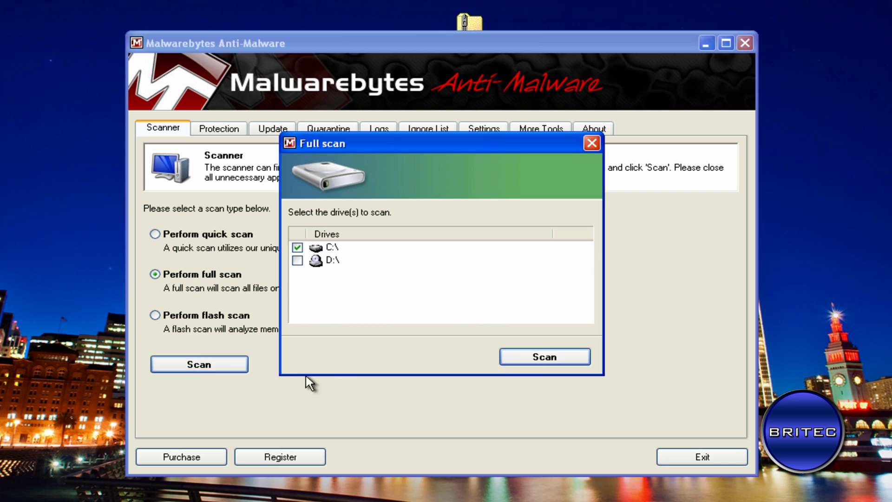
click(521, 361)
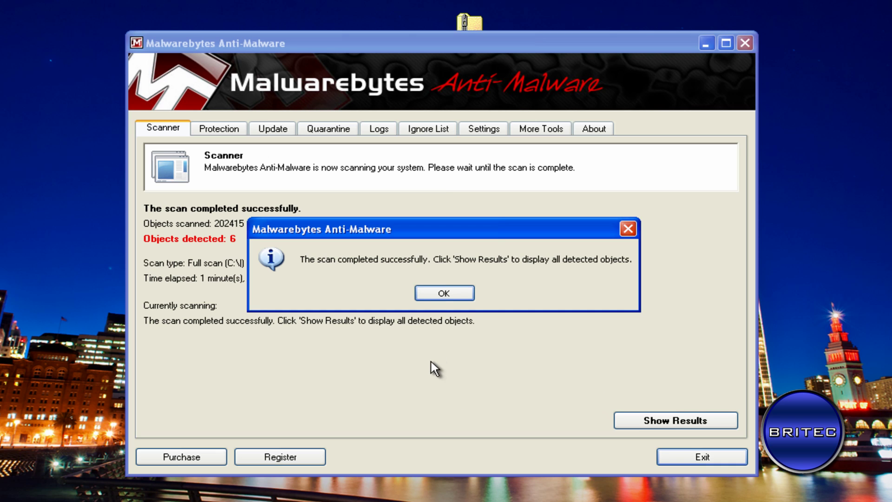
Step: Review the 6 detections with a wider Item column, remove them all, close the log and decline restarting
click(439, 295)
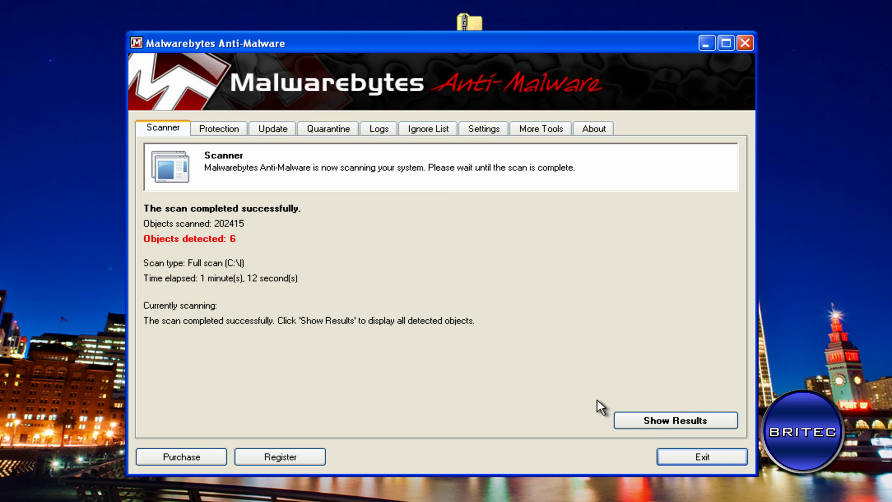
click(642, 421)
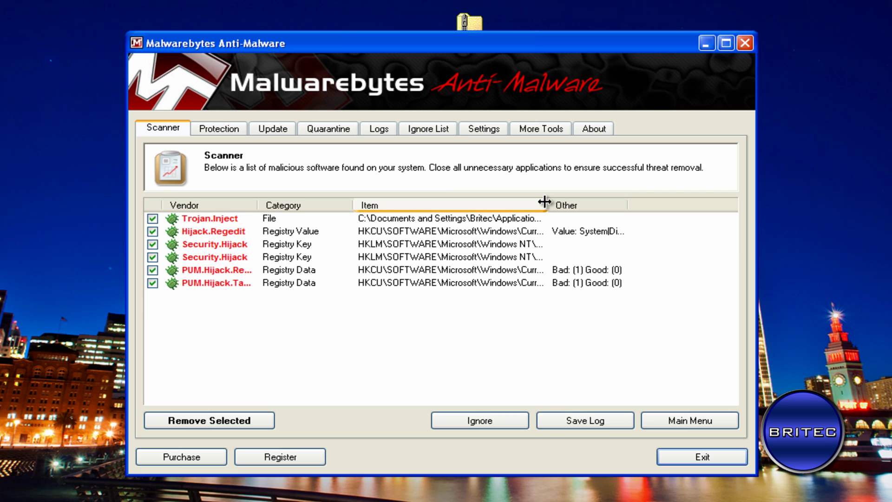
drag(547, 205, 632, 203)
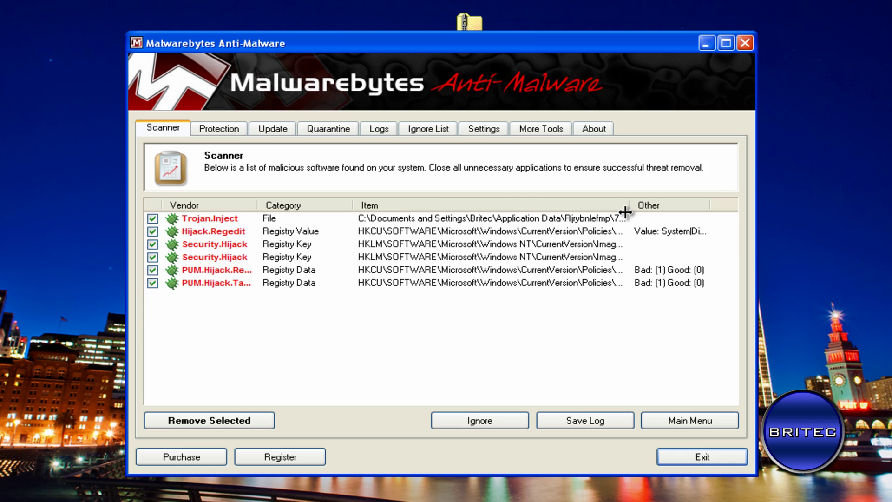
drag(631, 205, 683, 207)
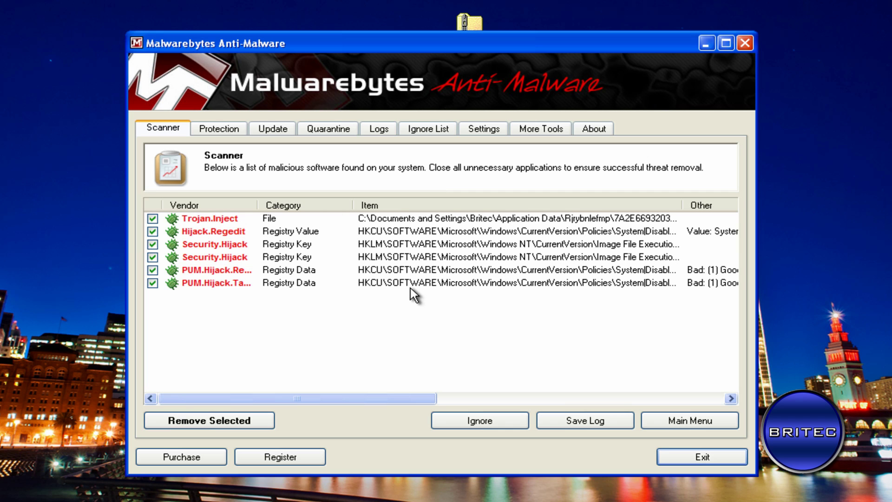
click(239, 419)
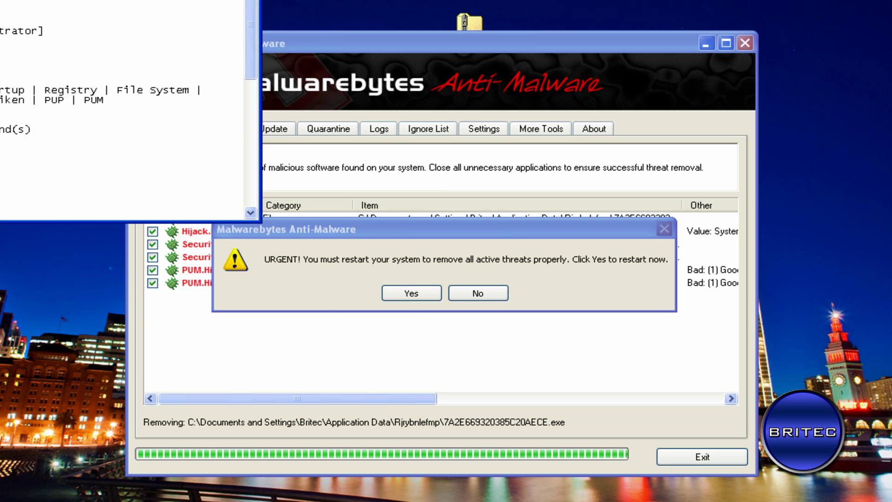
key(alt+F4)
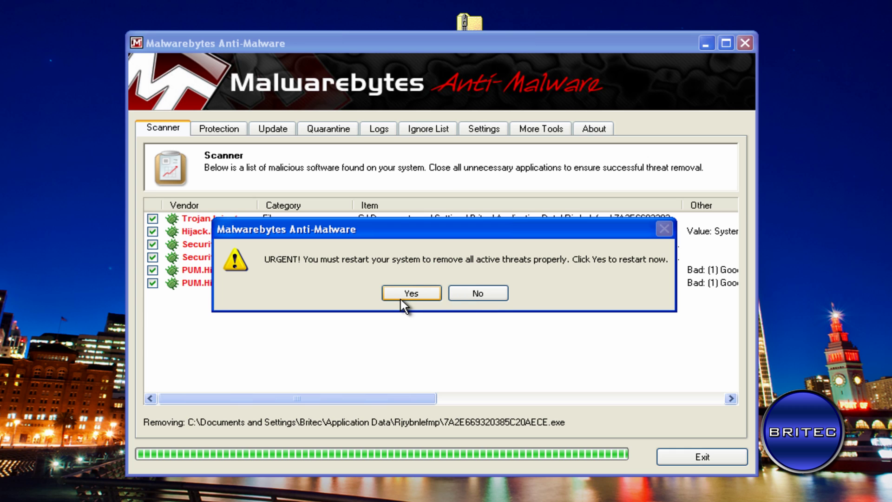
click(486, 295)
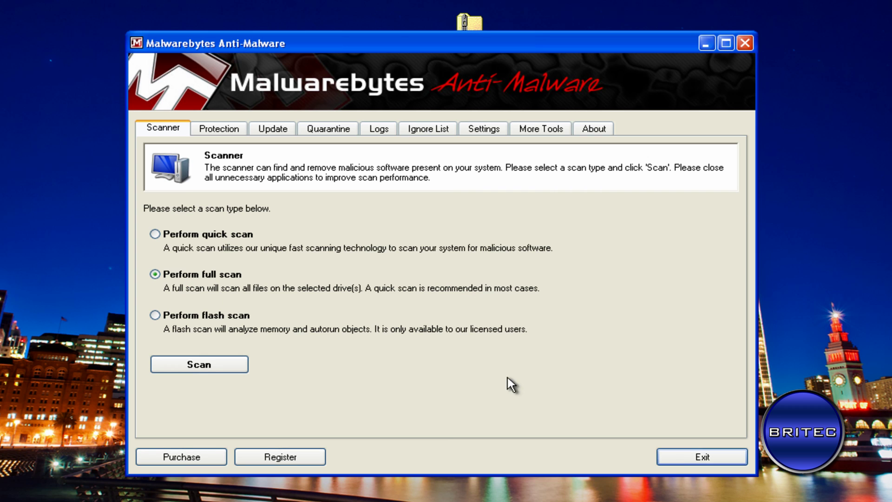
Step: Exit Malwarebytes and start a one-time HitmanPro scan of the computer
click(666, 457)
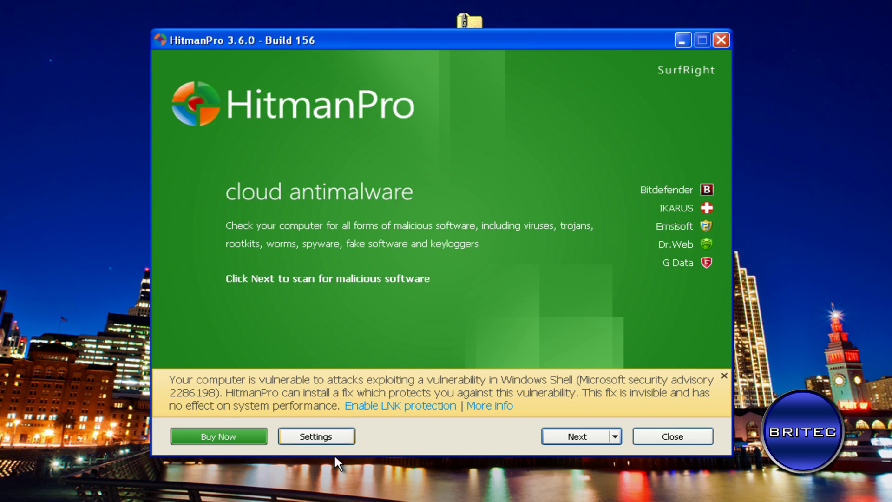
click(574, 441)
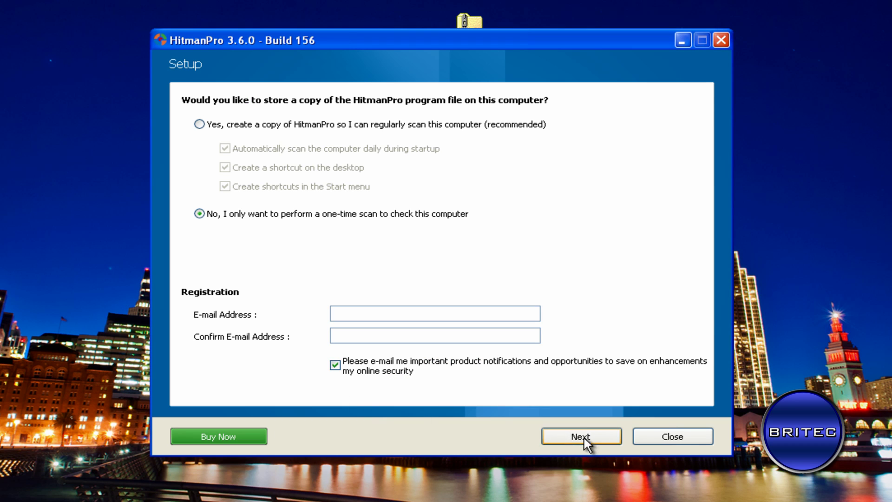
click(582, 436)
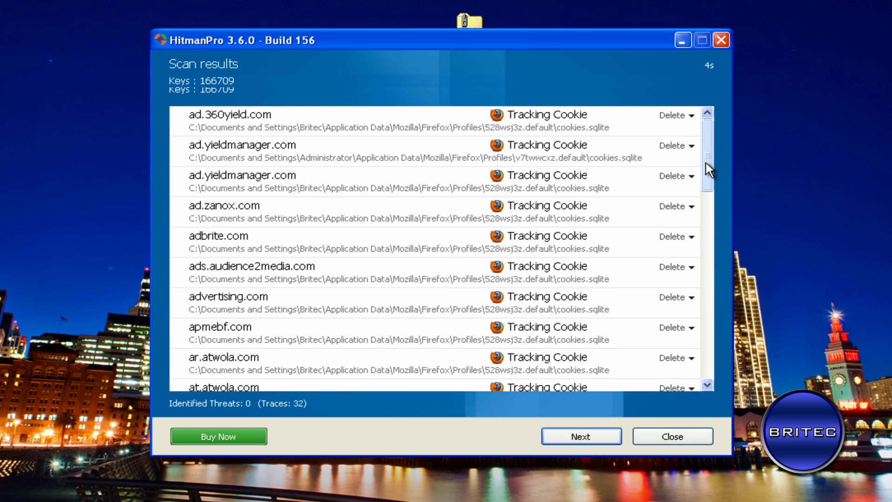
Step: Delete the 32 tracking cookie traces HitmanPro found and close HitmanPro
drag(711, 149, 721, 370)
click(583, 439)
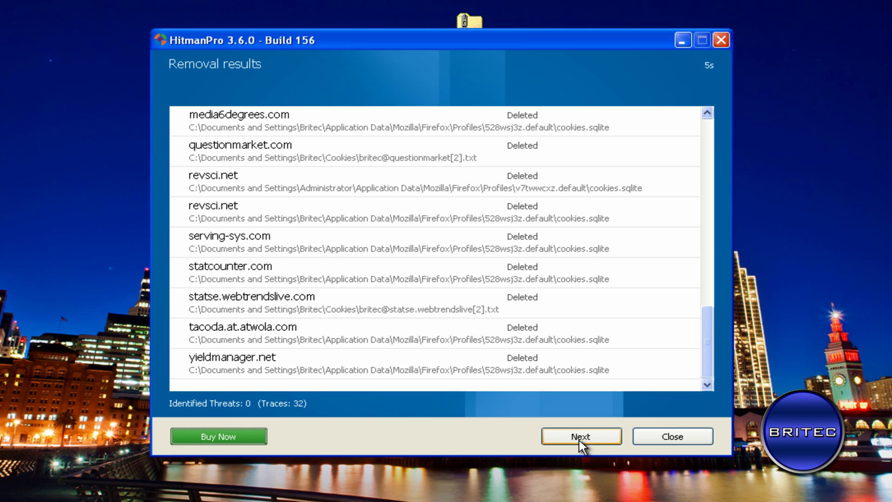
click(584, 440)
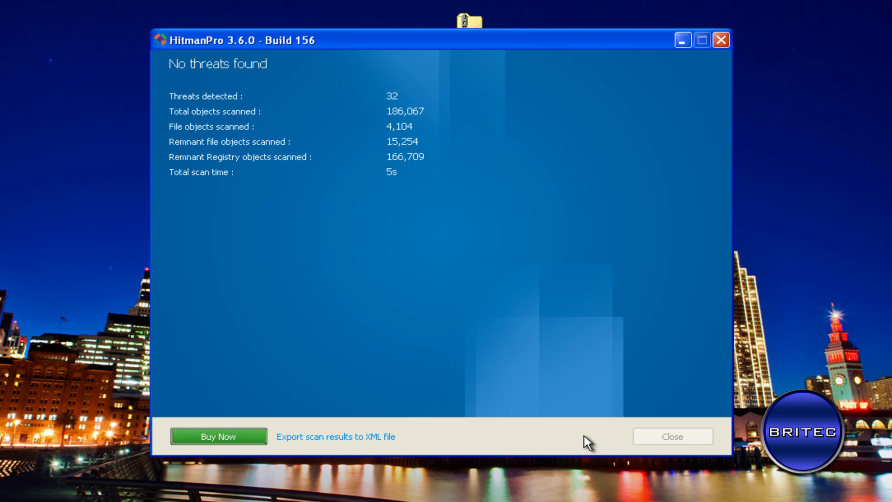
click(660, 437)
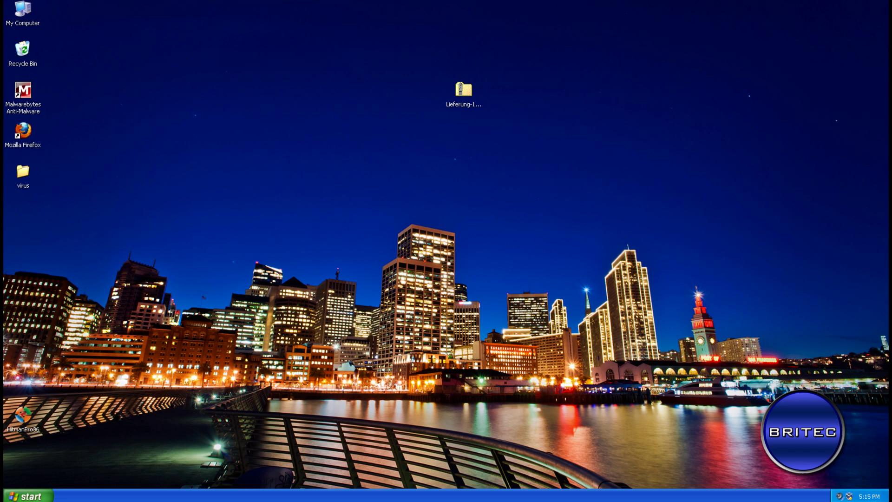
right_click(448, 500)
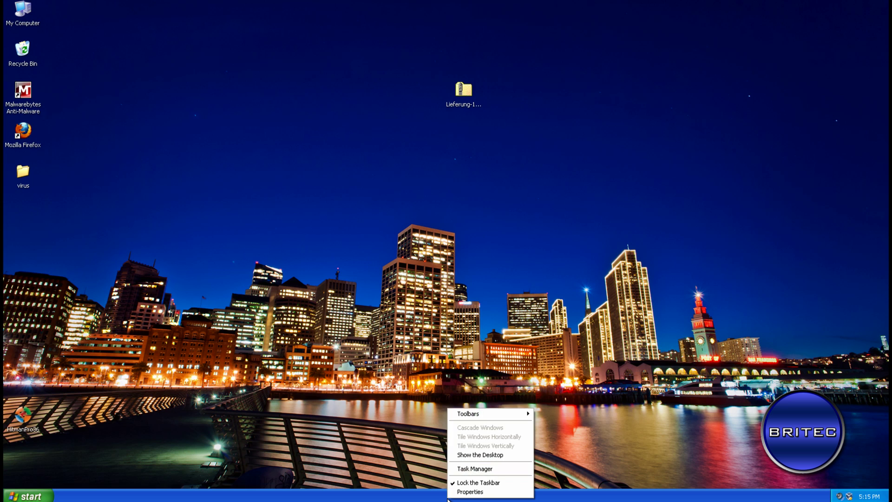
click(477, 466)
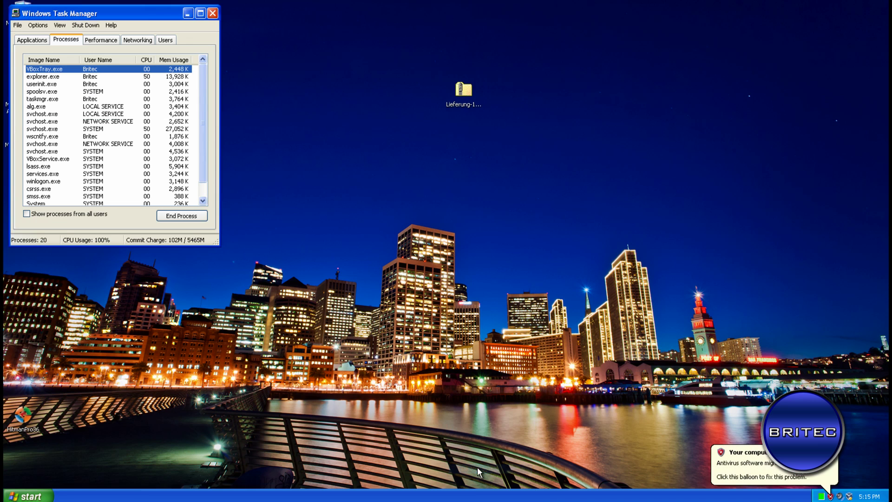
click(212, 13)
click(28, 495)
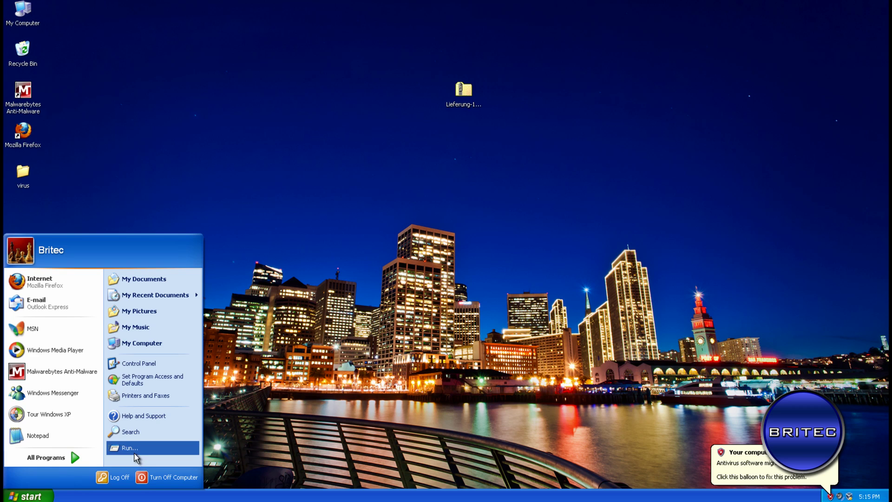
click(134, 452)
click(67, 440)
click(66, 470)
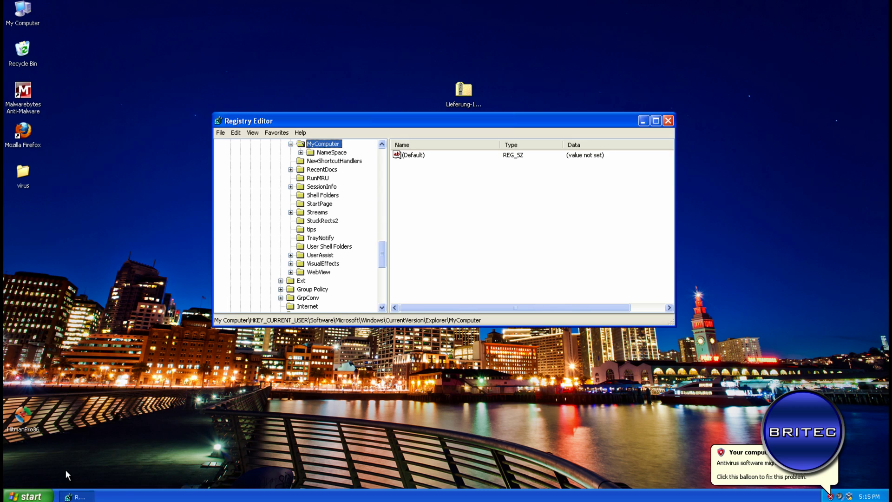
click(667, 121)
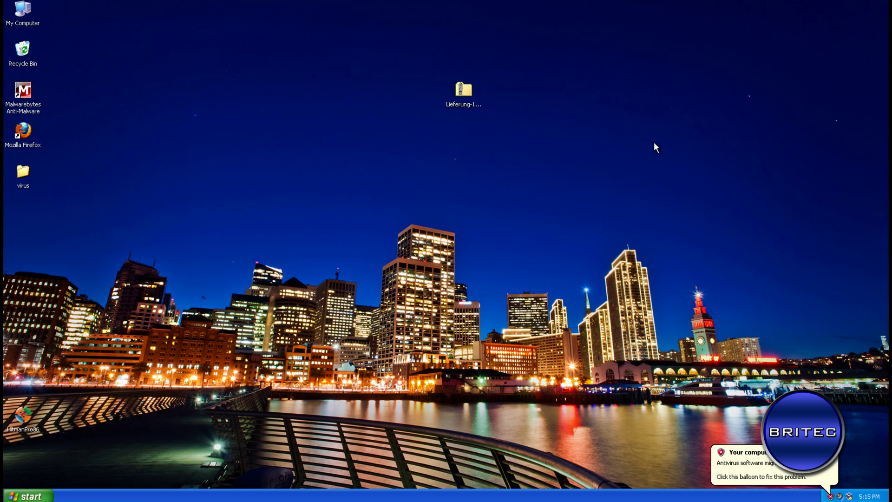